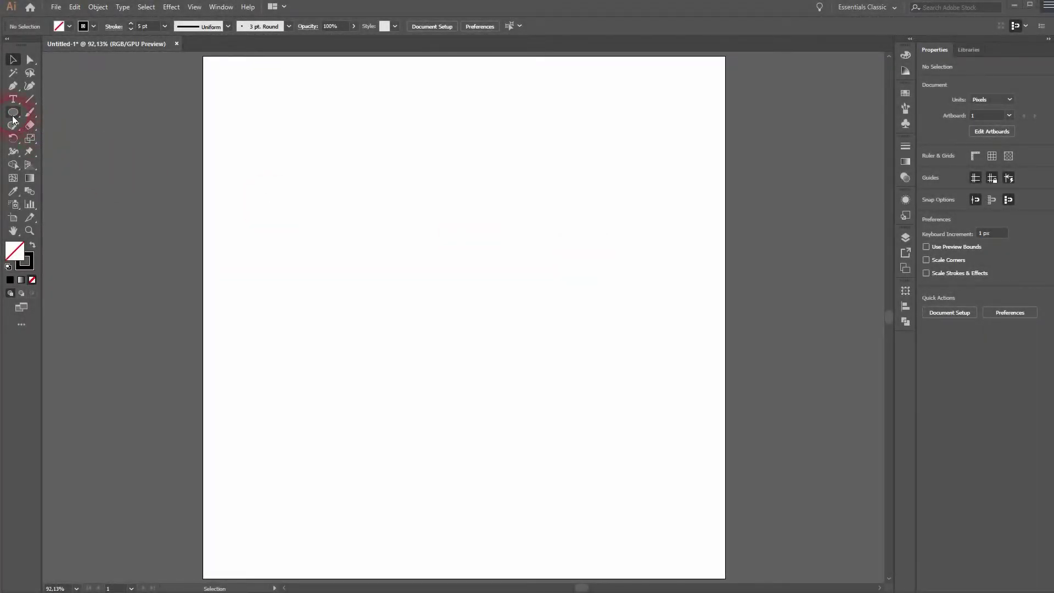
Draw a 125 px circle with the Ellipse tool
click(13, 115)
click(63, 138)
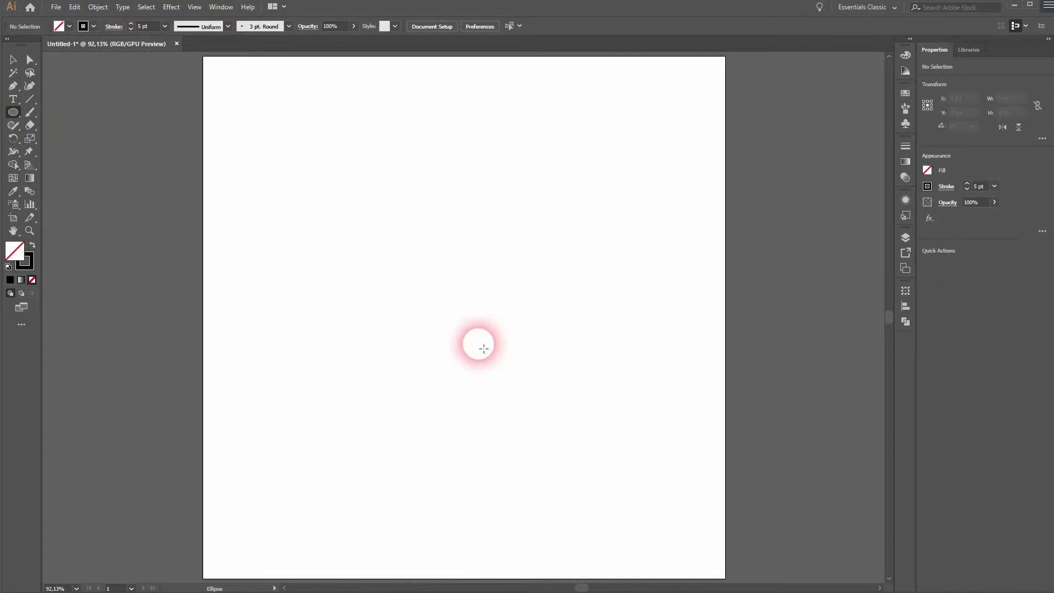
drag(448, 338, 530, 422)
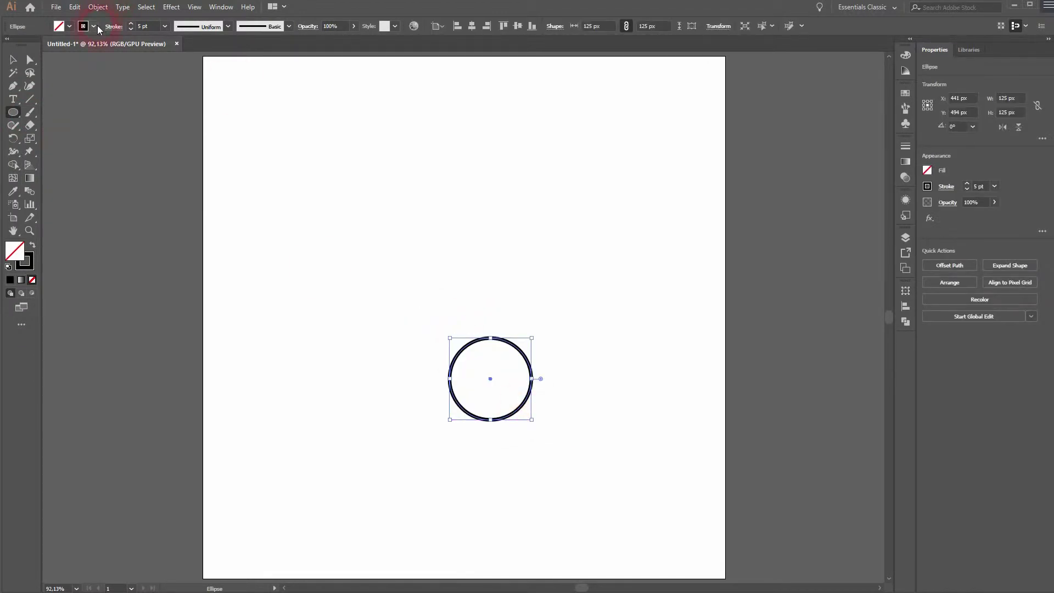
Give the circle no stroke and a black fill, centre it horizontally, and draw a larger circle around it
click(96, 26)
click(11, 46)
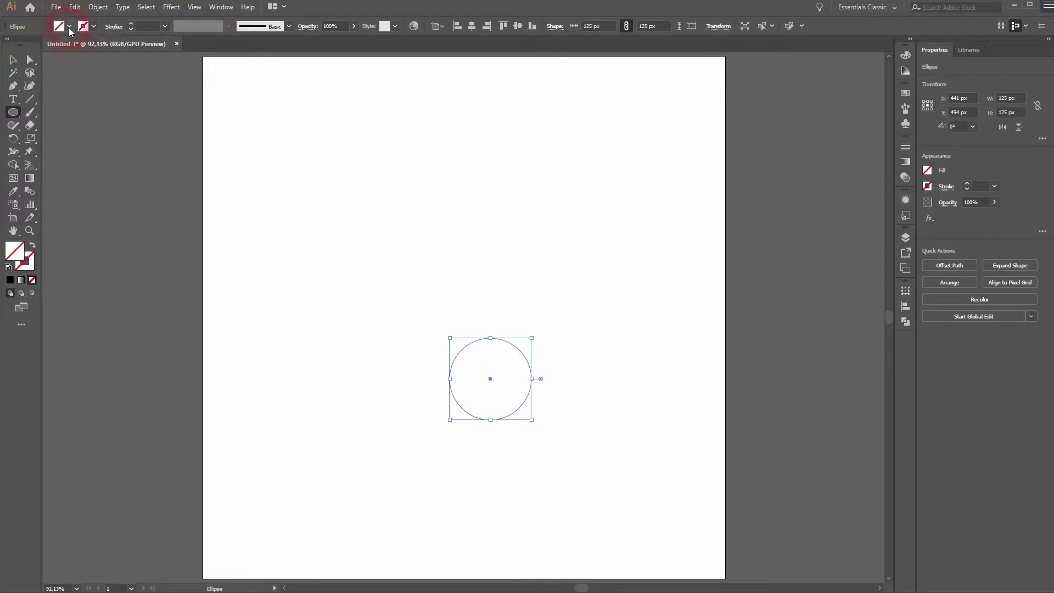
click(44, 47)
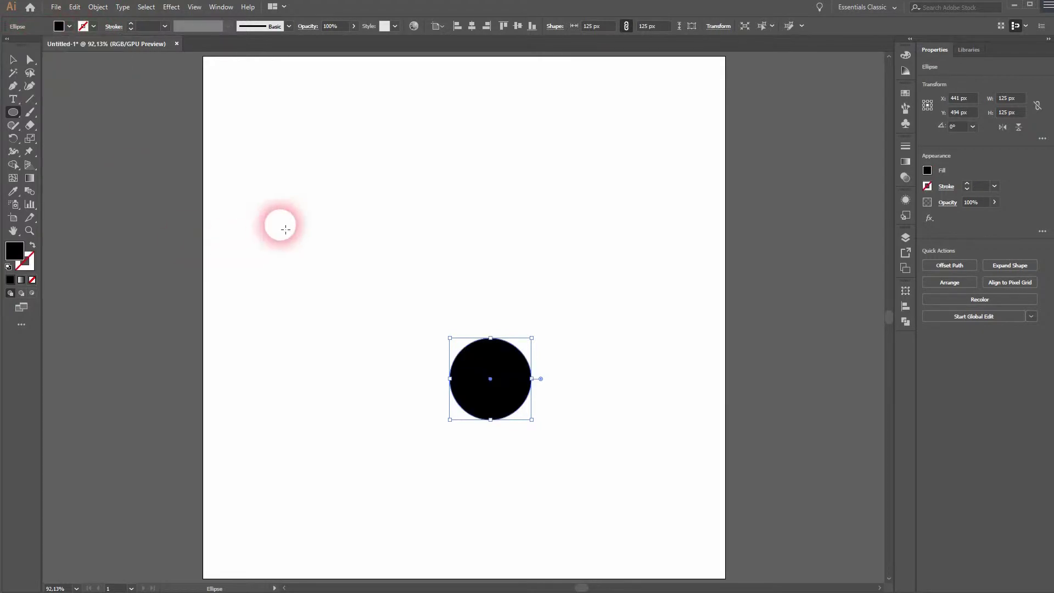
click(470, 23)
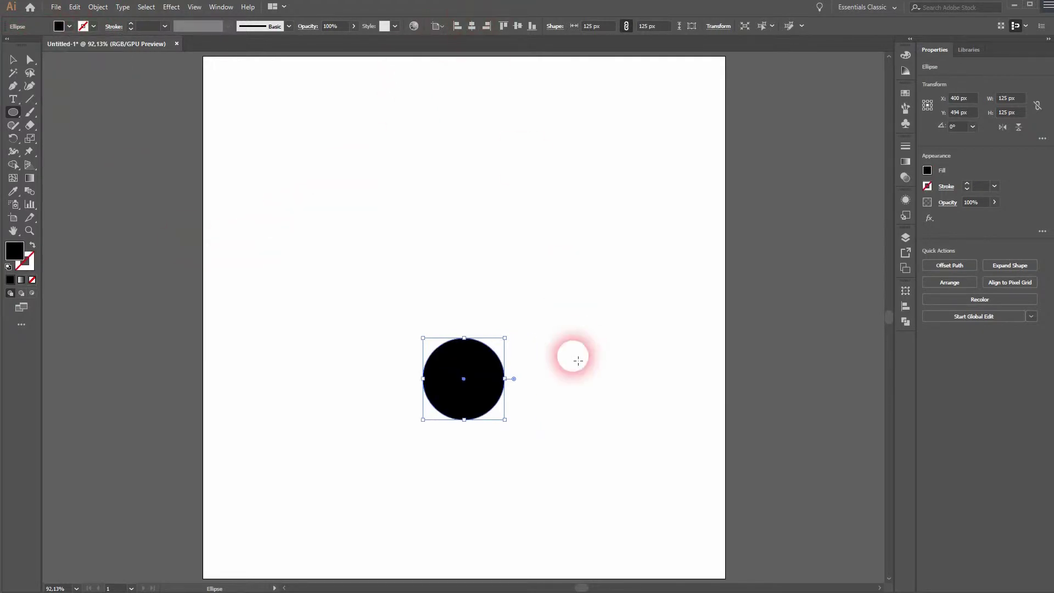
mouse_move(464, 379)
mouse_down()
mouse_move(506, 336)
mouse_move(526, 332)
mouse_up()
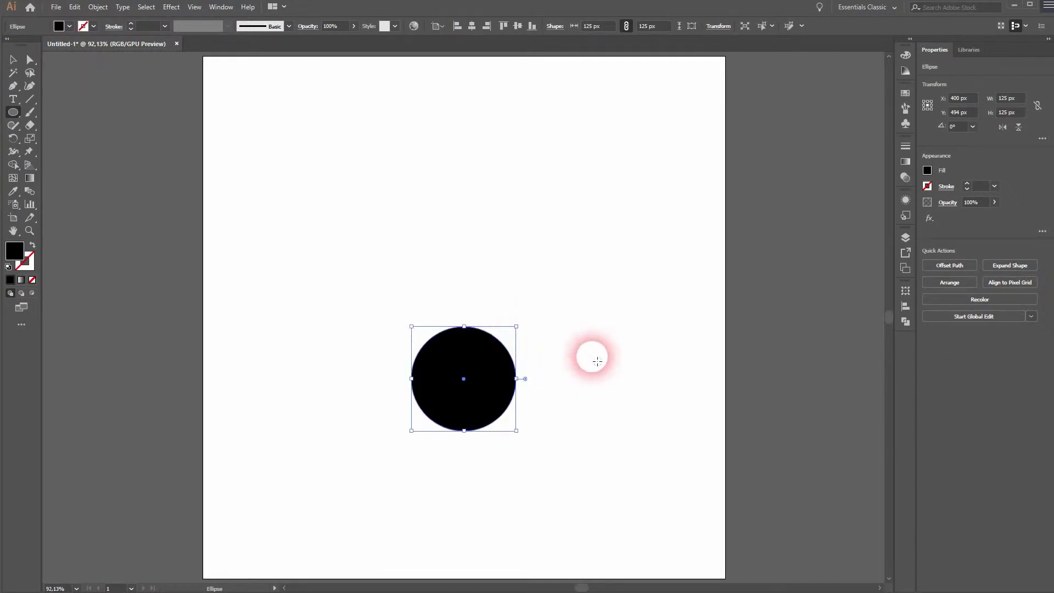
Fill the larger circle white with the Eyedropper and scale it to 188 px
key(i)
click(656, 400)
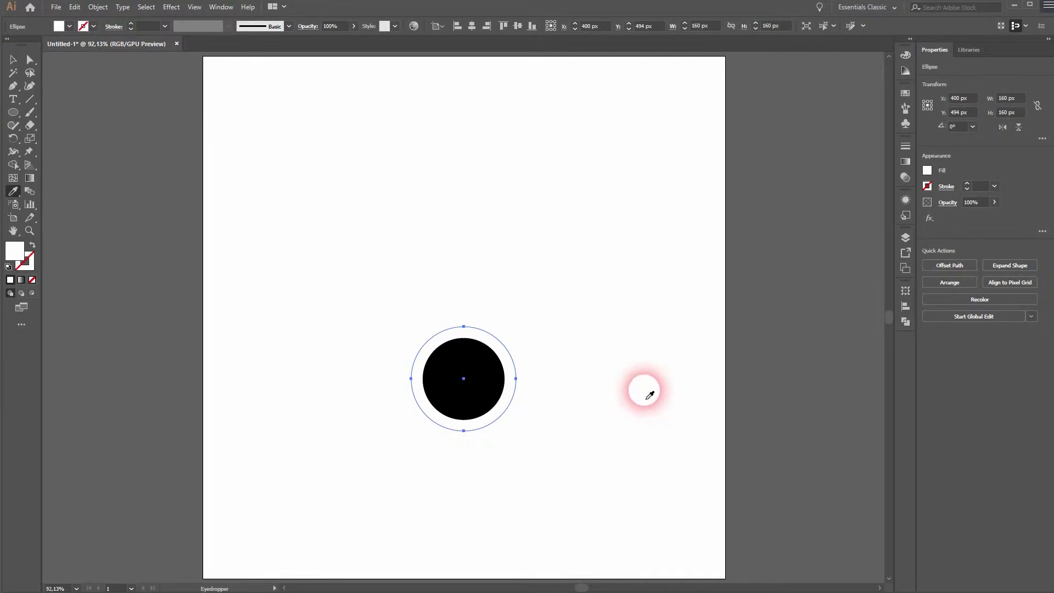
key(v)
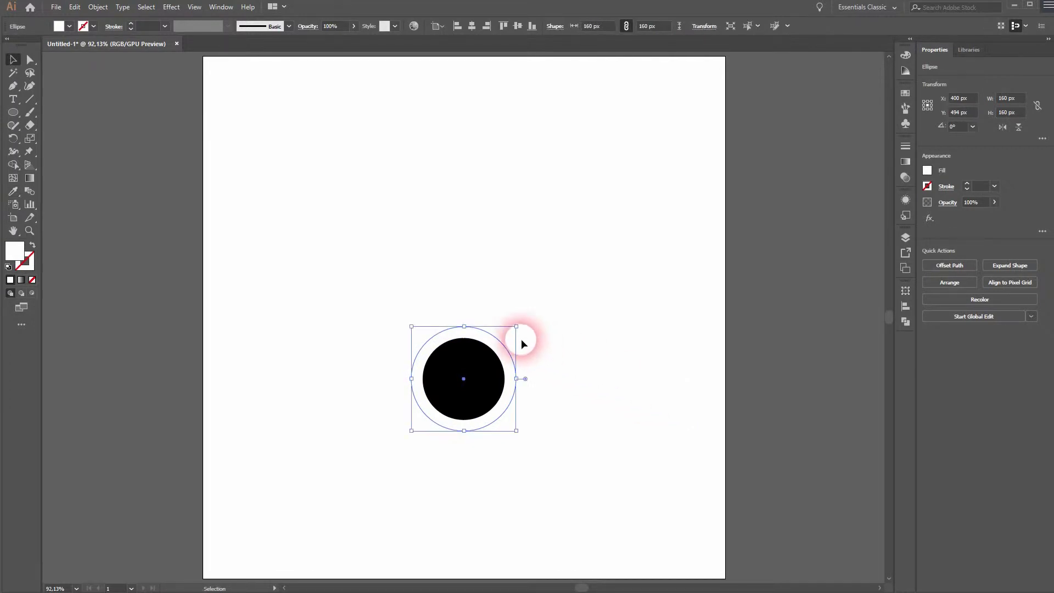
drag(514, 324, 541, 320)
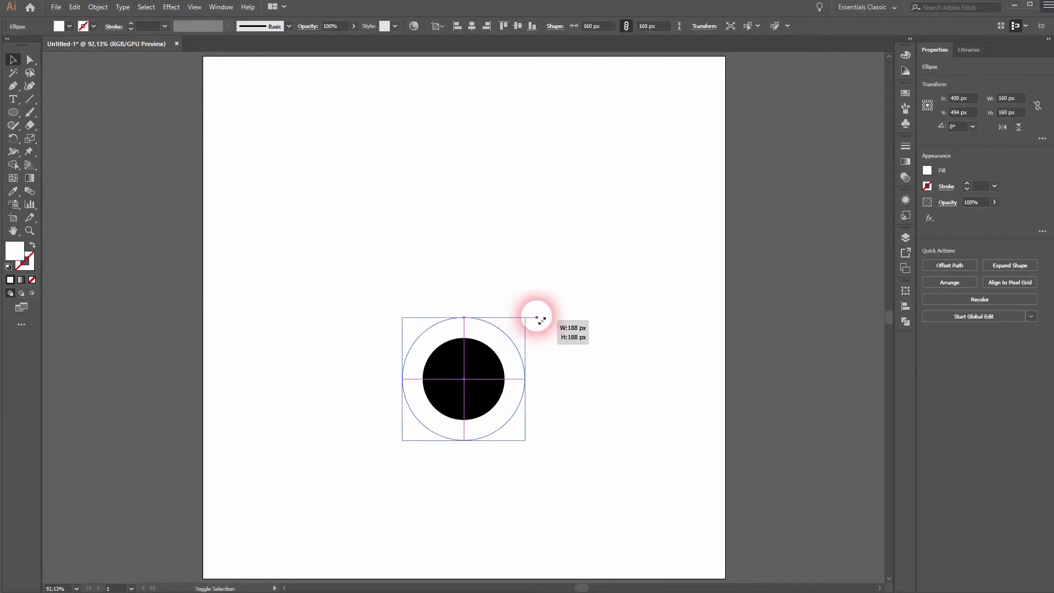
Sample black onto the 188 px circle to form a ring around the dot
key(i)
click(457, 401)
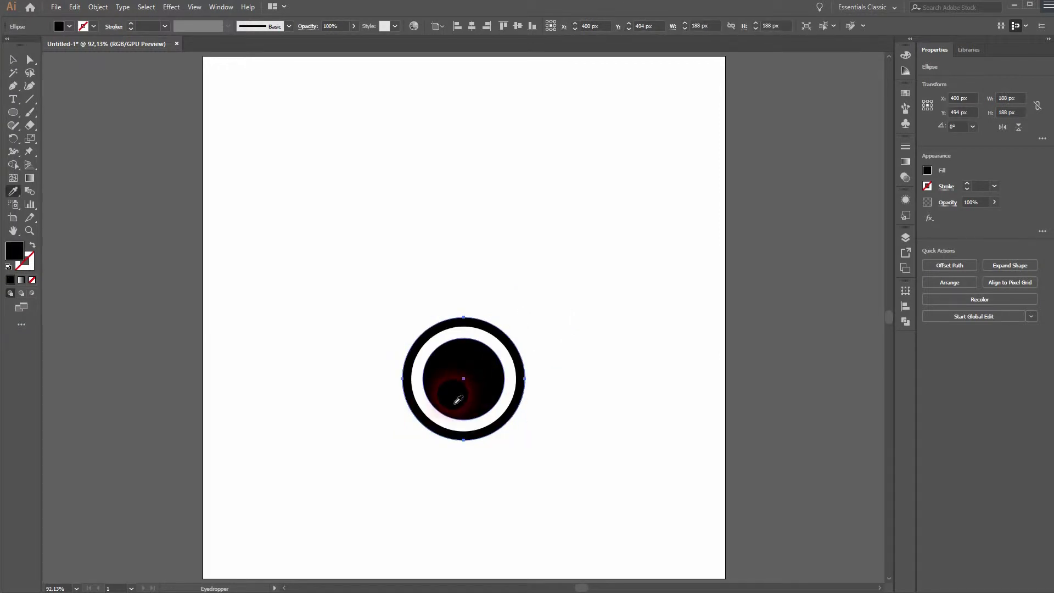
key(v)
click(609, 428)
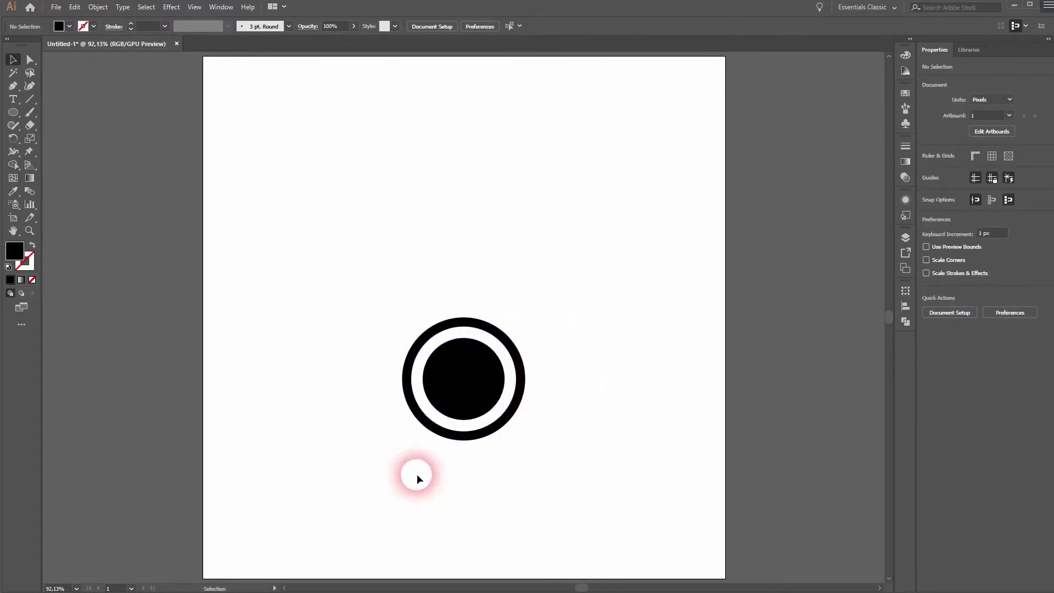
click(16, 113)
Draw a 36 × 374 px rounded bar up from the bulb's centre
click(70, 126)
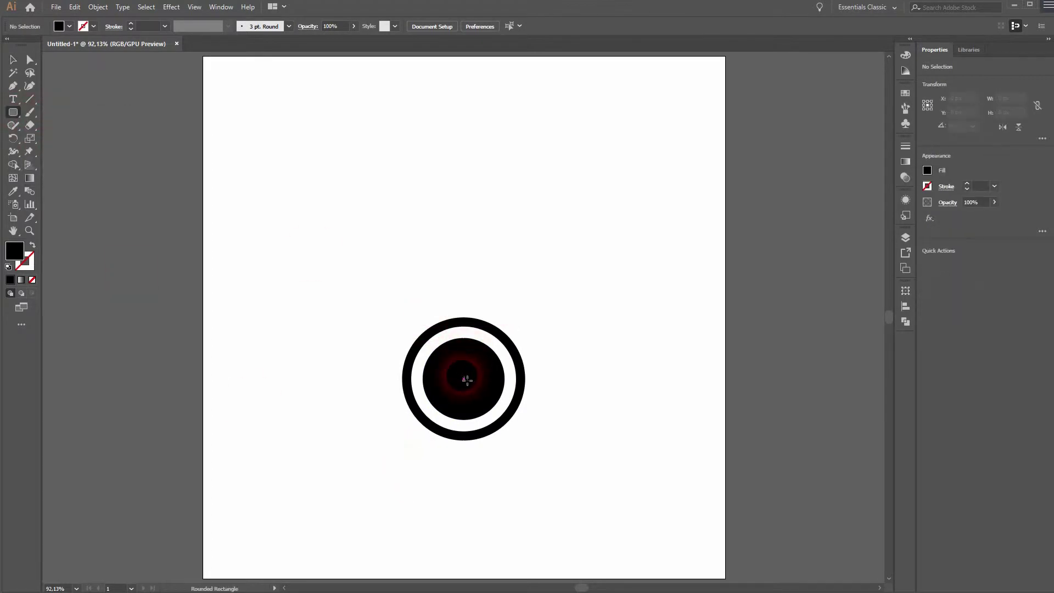
drag(470, 357, 466, 243)
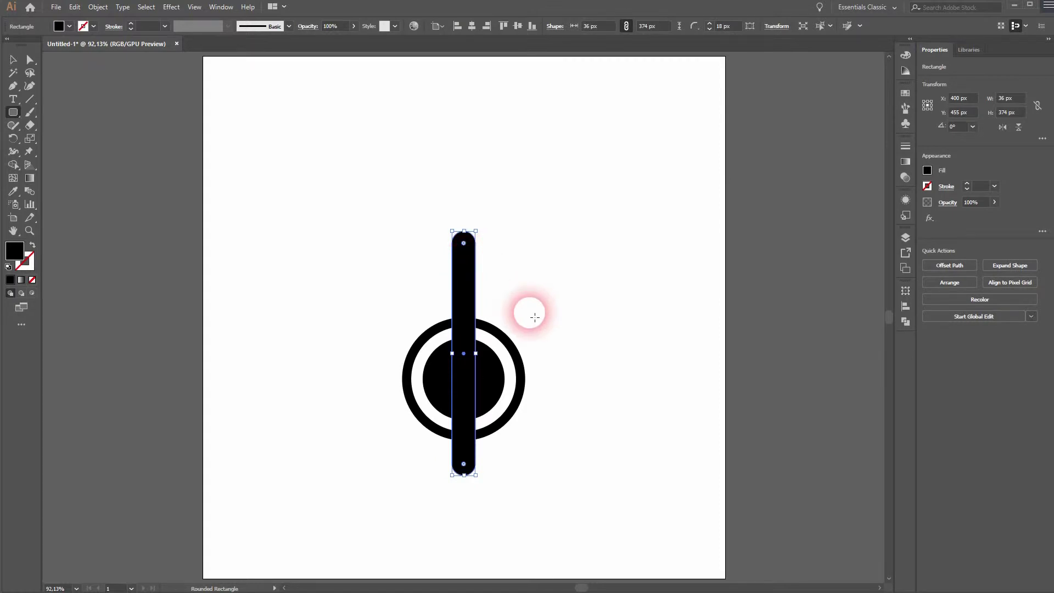
click(302, 433)
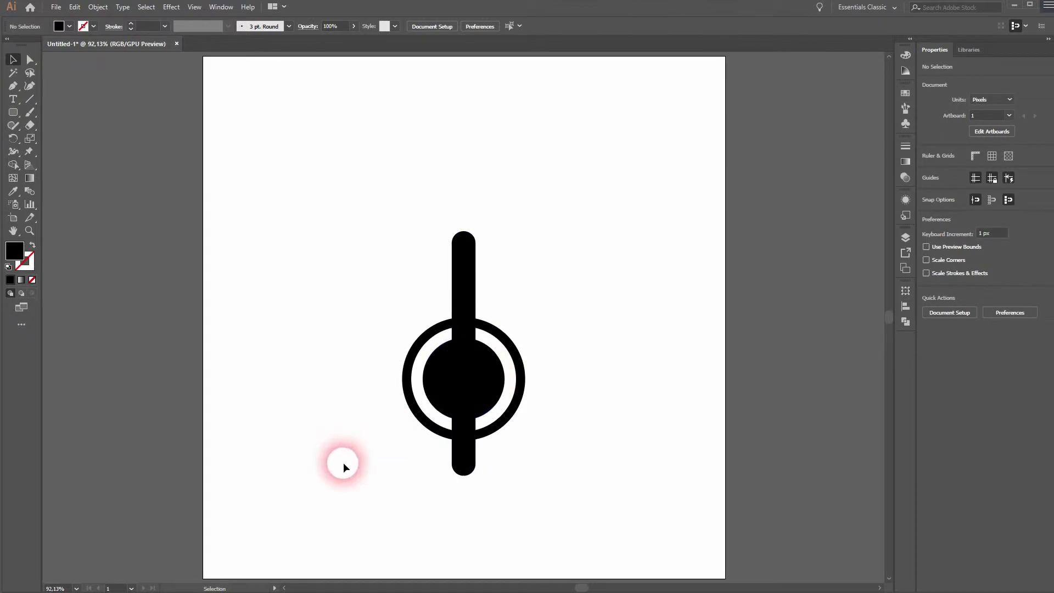
Draw a wider 62 × 786 px rounded tube from the bulb's centre
click(13, 112)
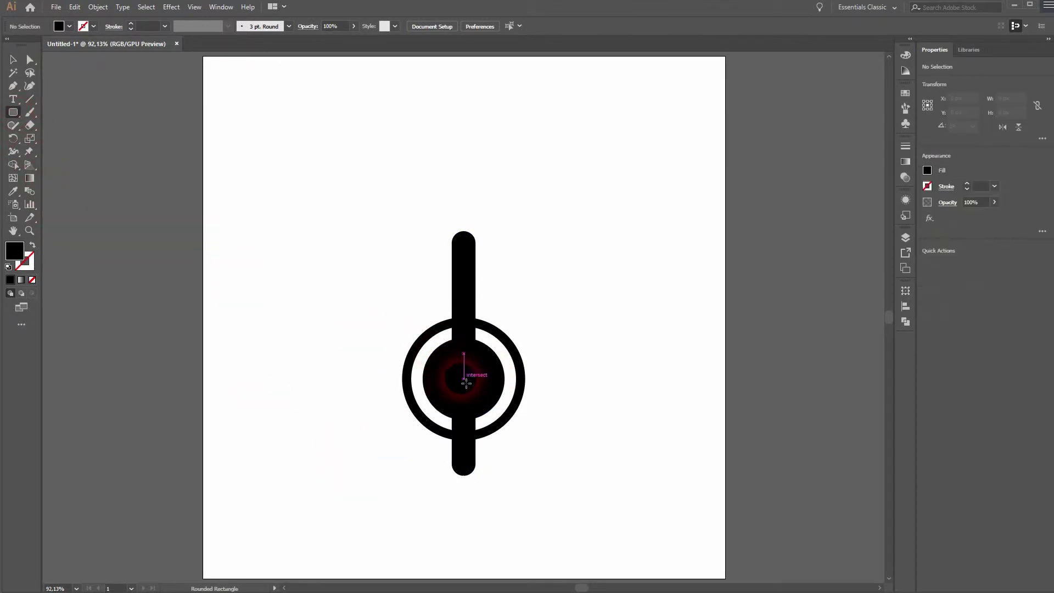
drag(466, 353, 489, 123)
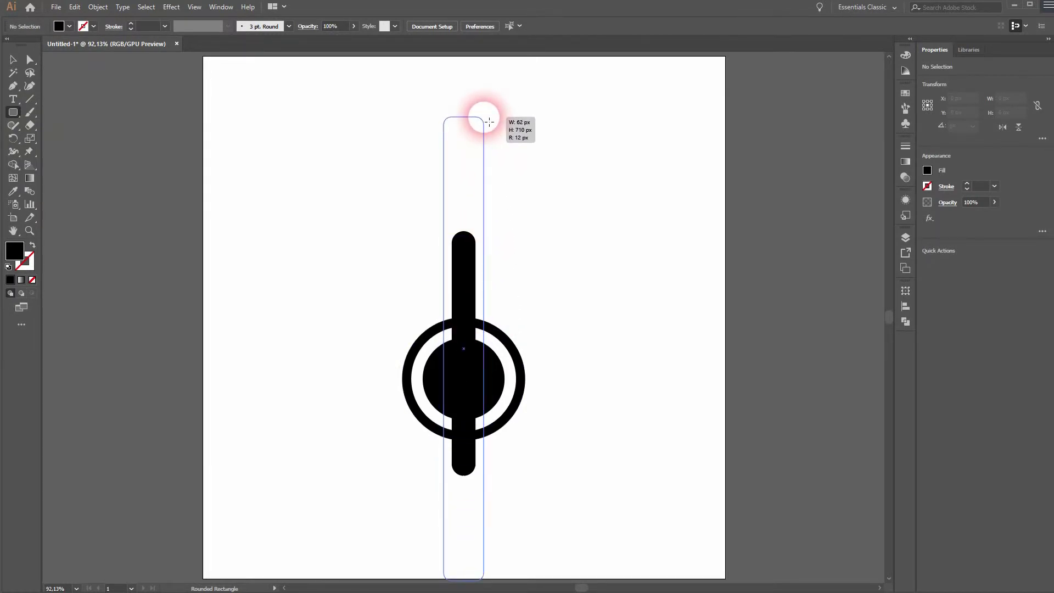
drag(489, 122, 505, 160)
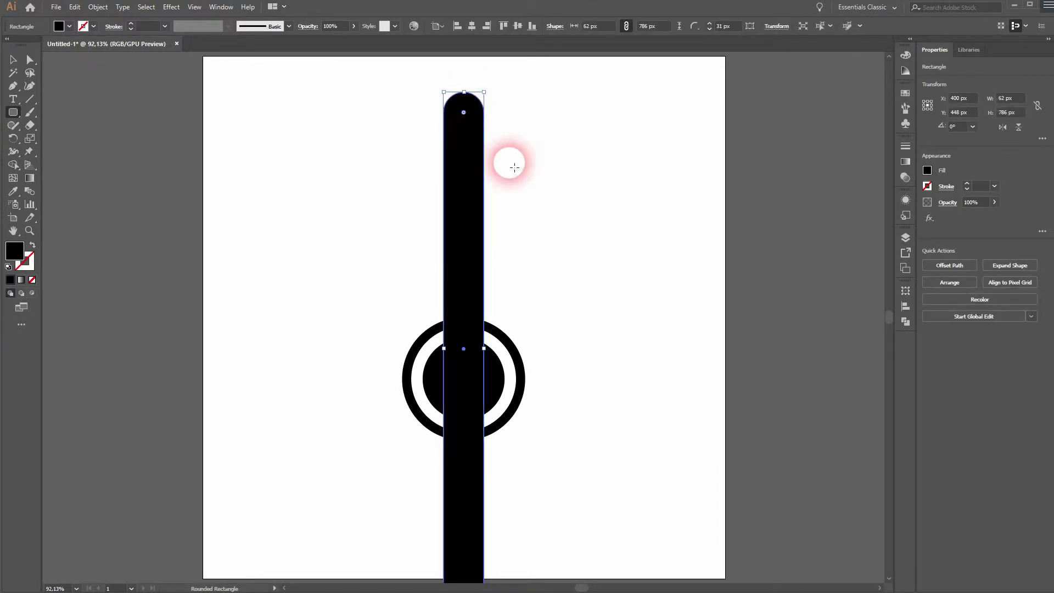
Apply a 14 px Offset Path to the tube, giving a 90 × 814 px outer shape
click(102, 8)
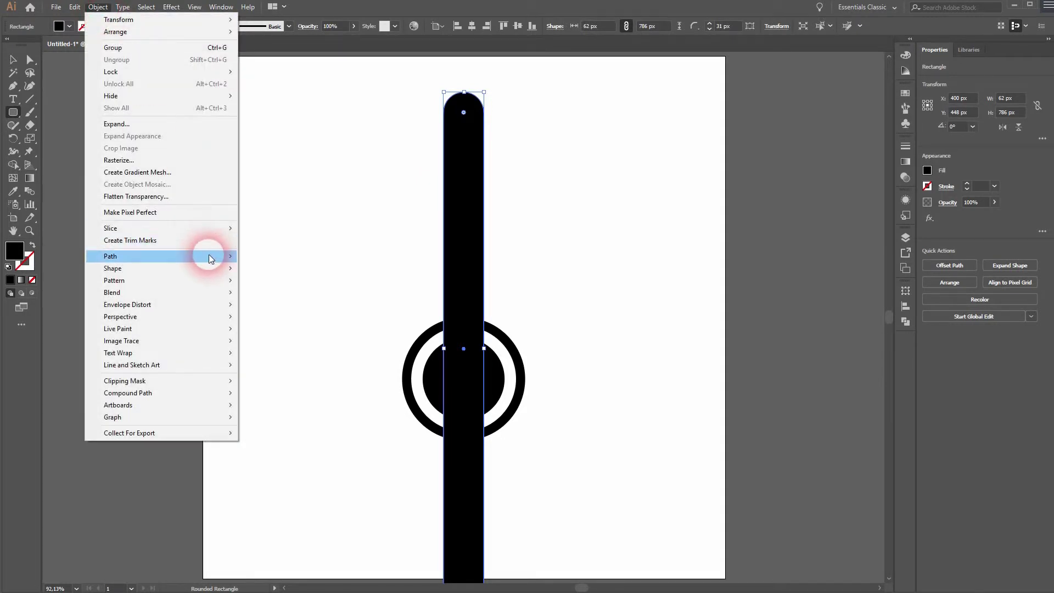
mouse_move(209, 254)
click(311, 298)
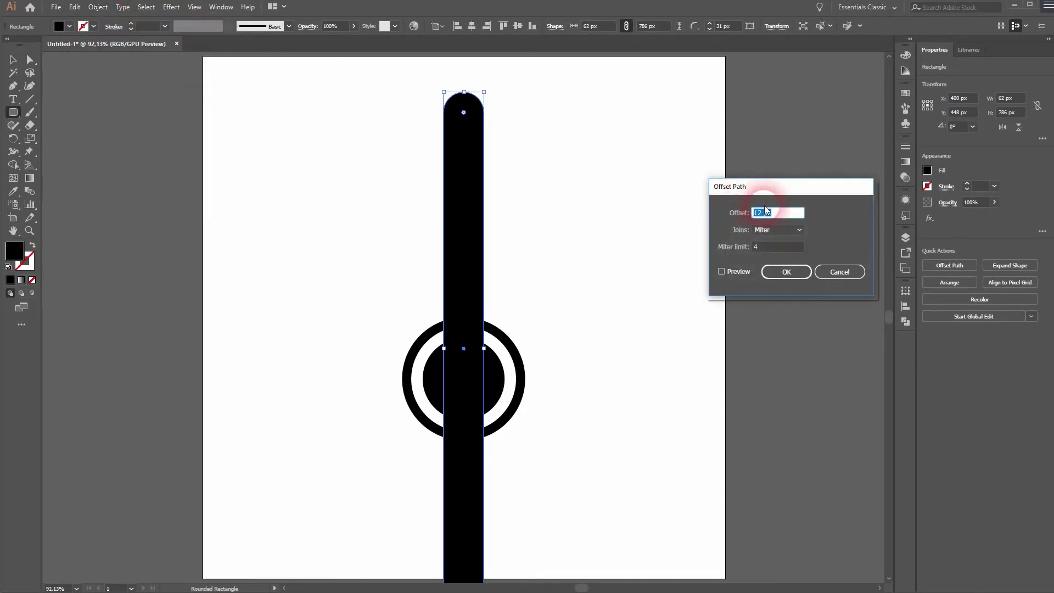
click(721, 272)
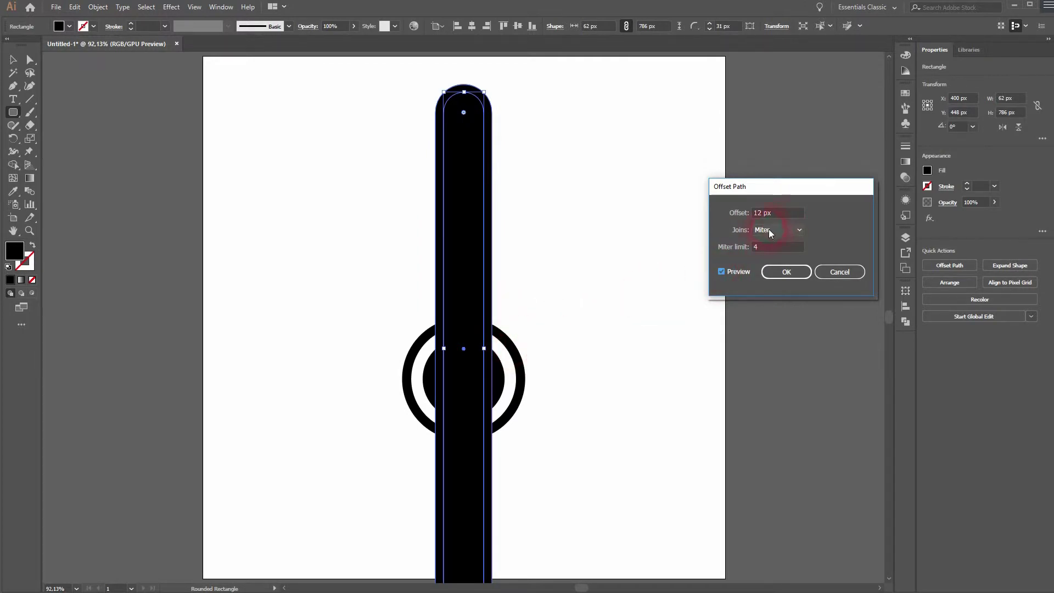
key(Up)
key(Up)
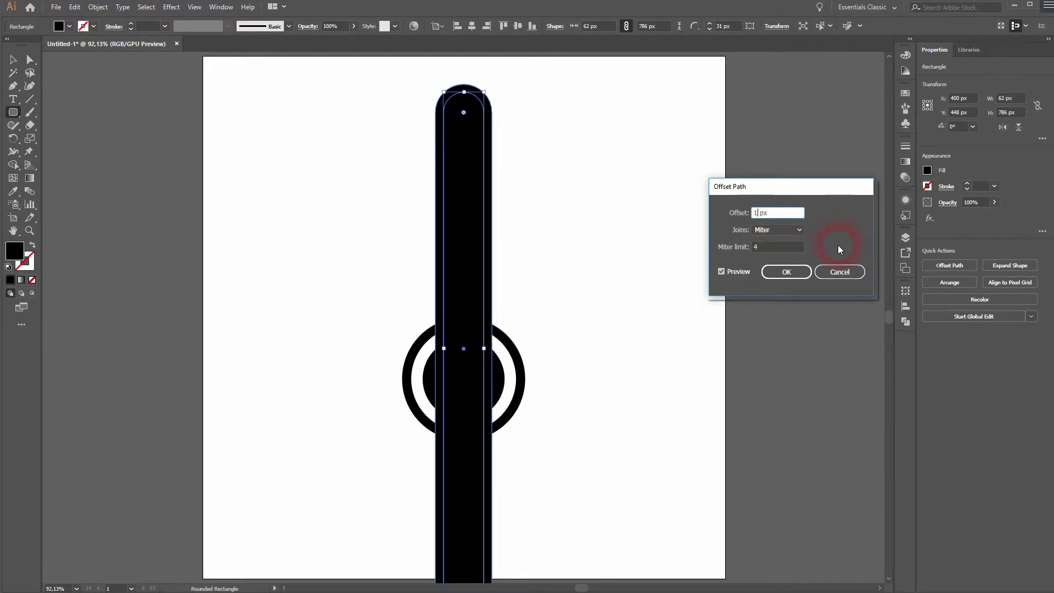
click(721, 272)
click(721, 272)
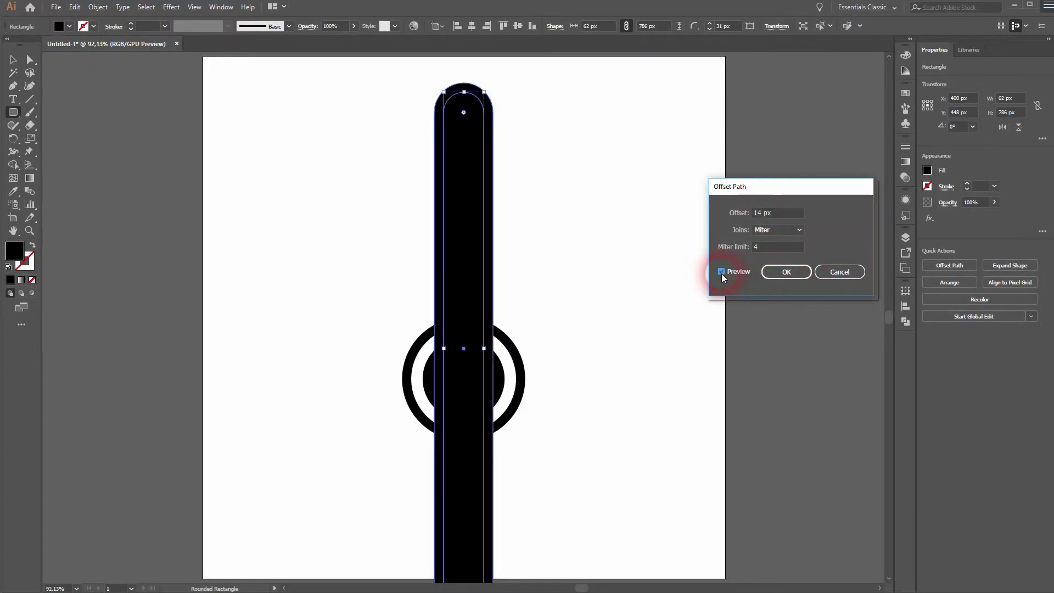
click(786, 272)
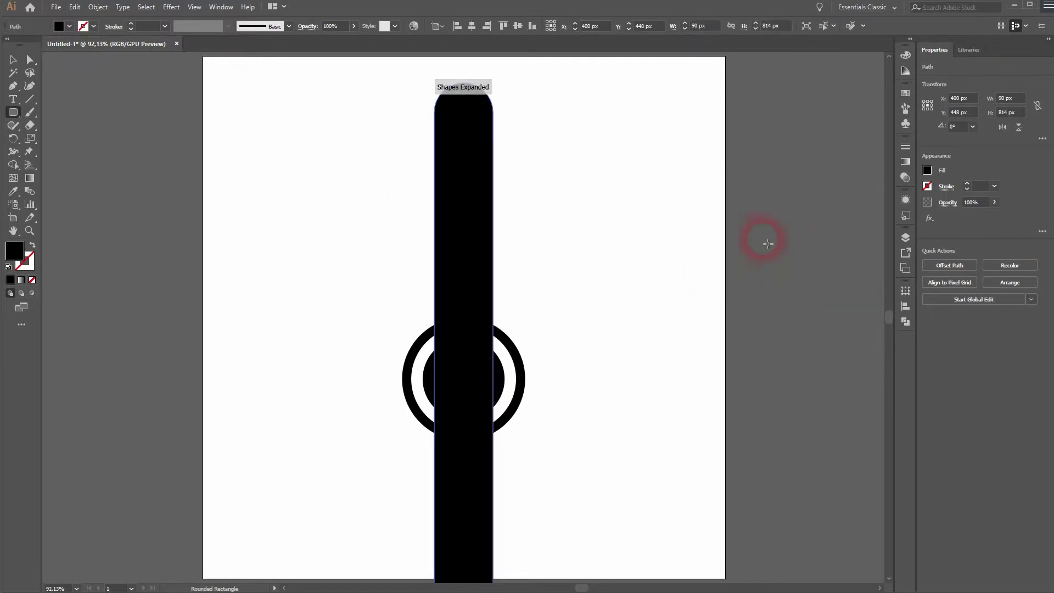
click(14, 60)
drag(329, 470, 628, 205)
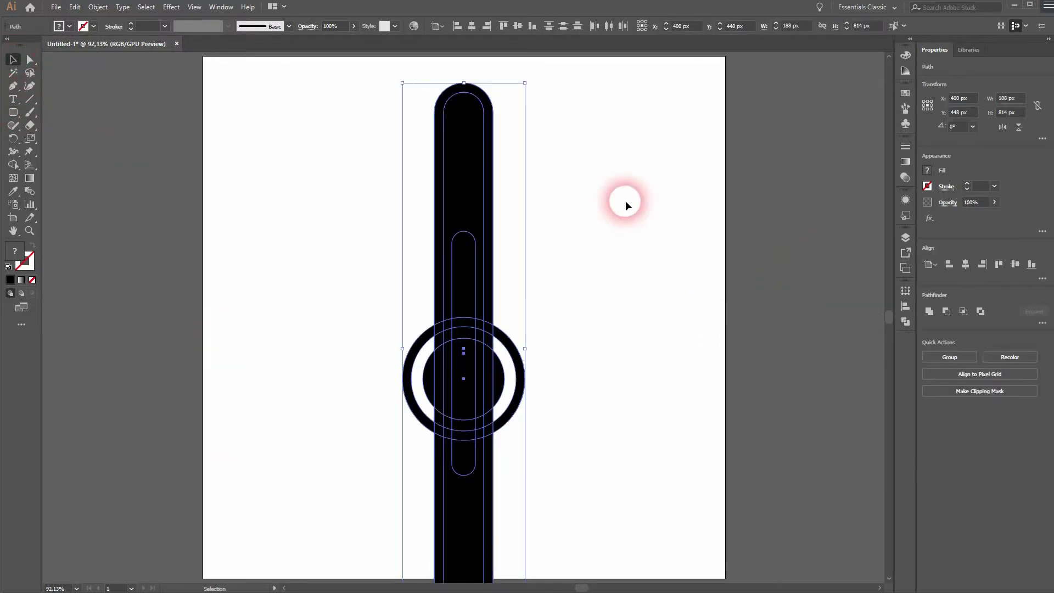
Fill the inner rounded tube with white
click(641, 233)
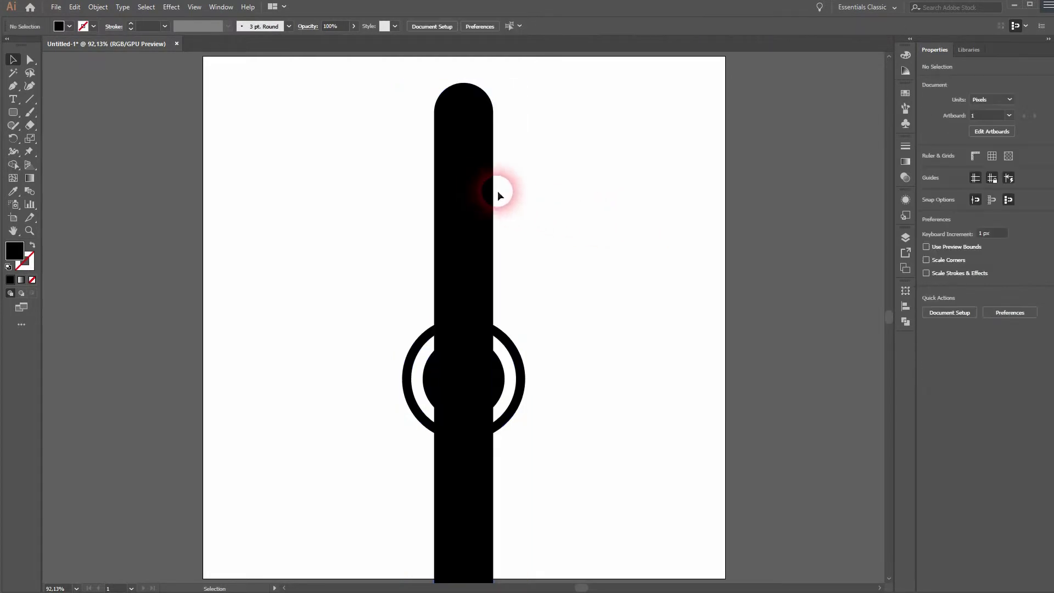
click(485, 191)
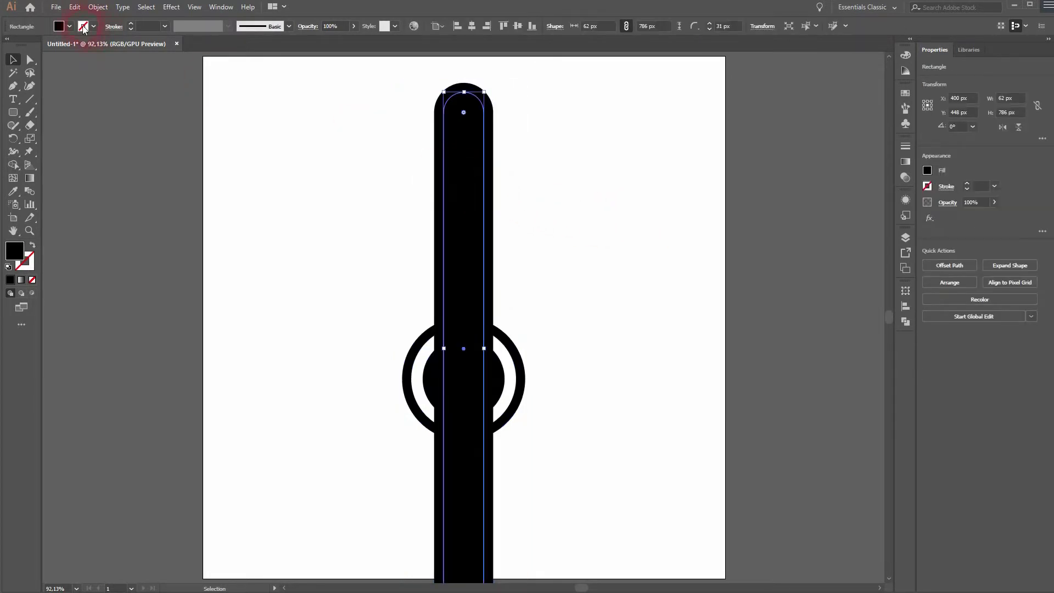
click(70, 27)
click(30, 46)
click(285, 261)
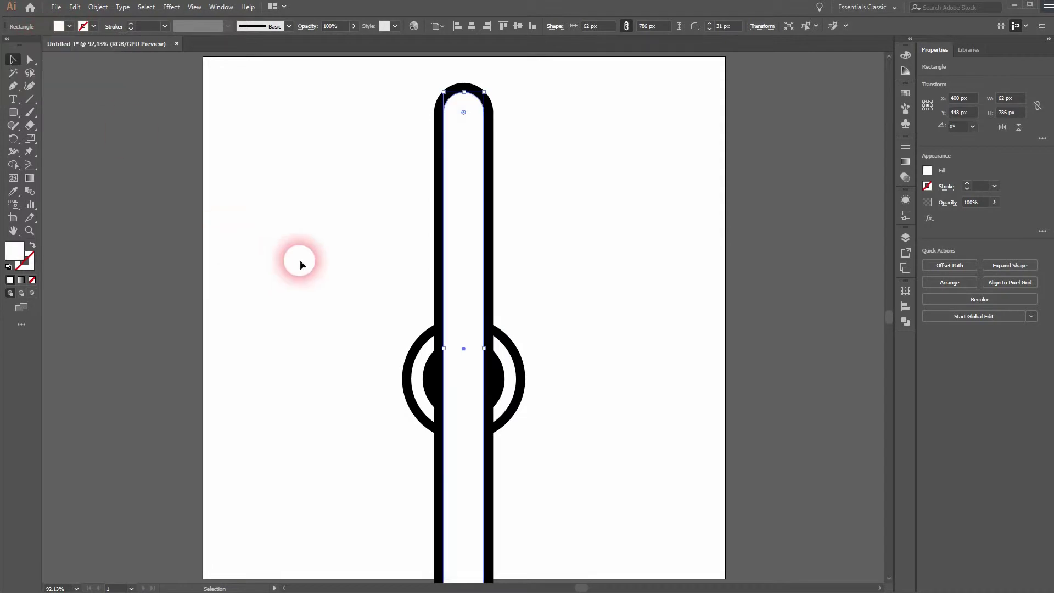
Draw a 73 × 26 px rounded rectangle across the tube's right wall
click(300, 259)
click(14, 114)
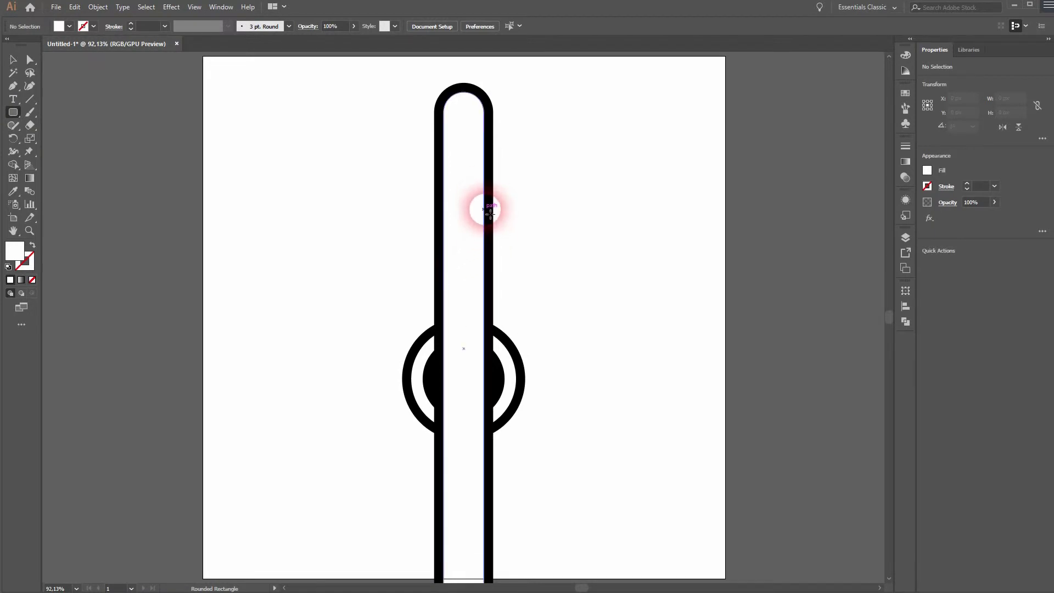
mouse_move(466, 194)
mouse_down()
mouse_move(517, 208)
mouse_move(477, 180)
mouse_up()
Alt-drag copies of the rounded tick upward to make four ticks along the right wall
key(v)
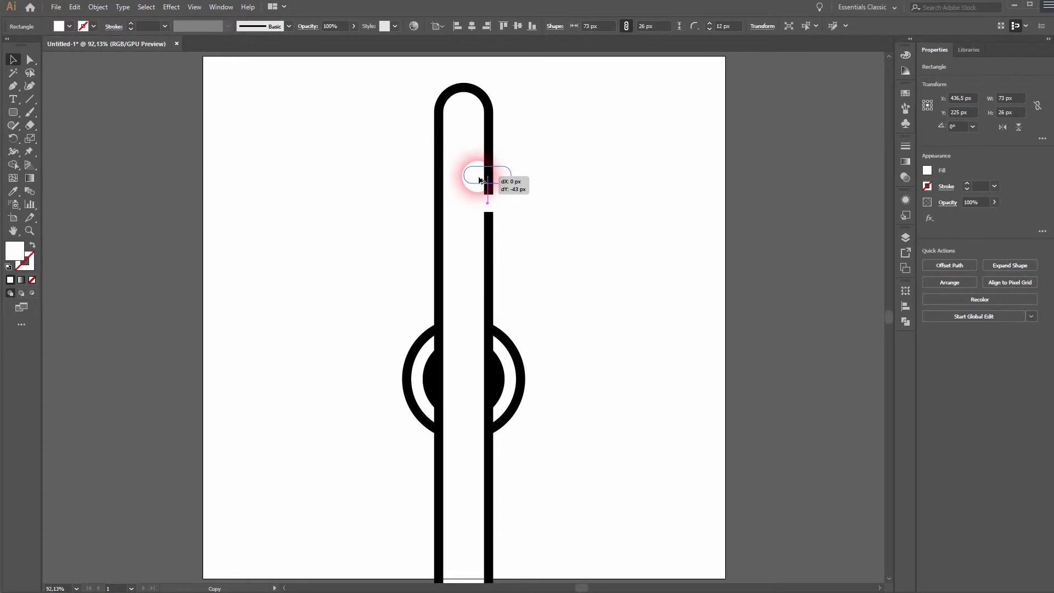
drag(477, 179, 482, 124)
click(607, 291)
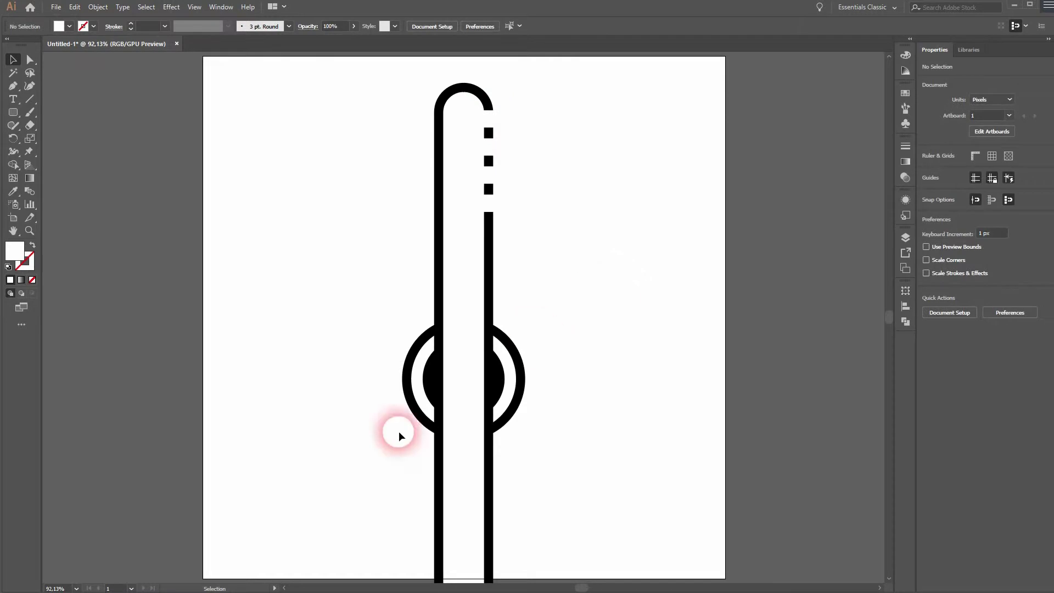
With Shape Builder, delete the tube below the bulb and merge the ticks' rounded halves
drag(309, 520, 614, 85)
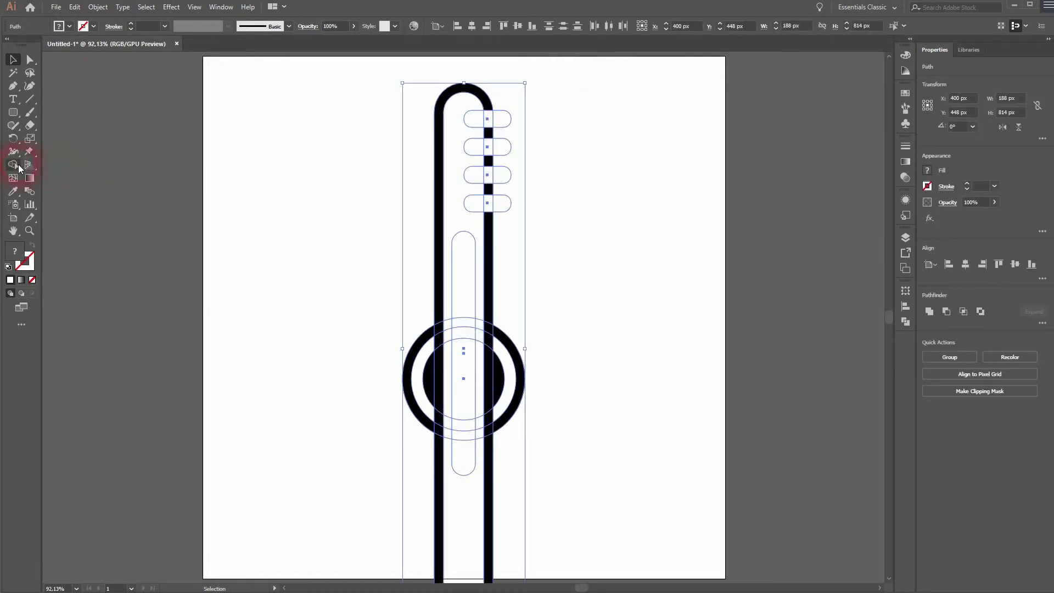
drag(18, 164, 21, 164)
click(65, 163)
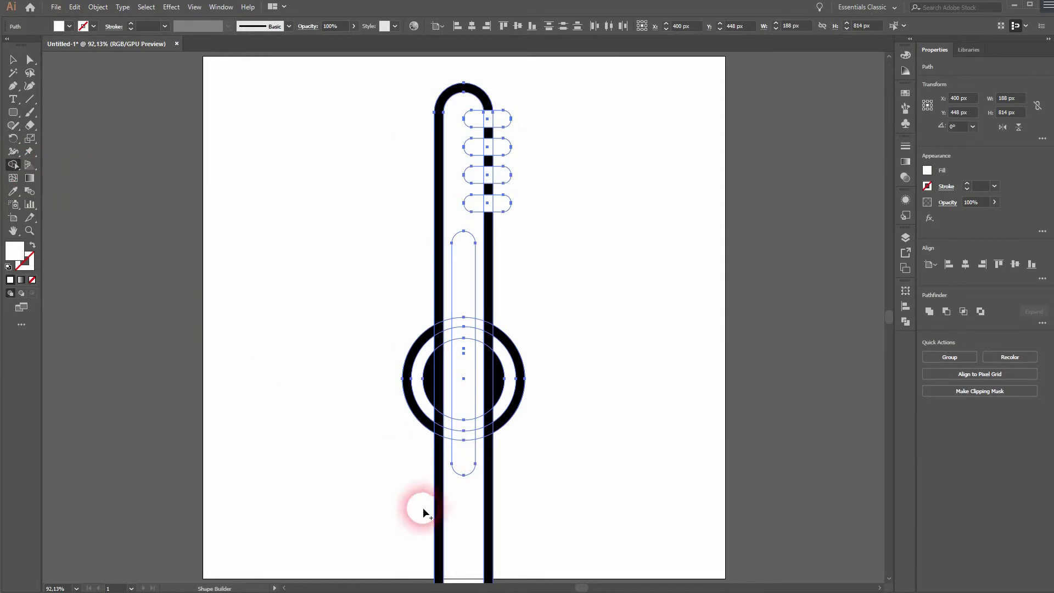
drag(409, 469, 529, 456)
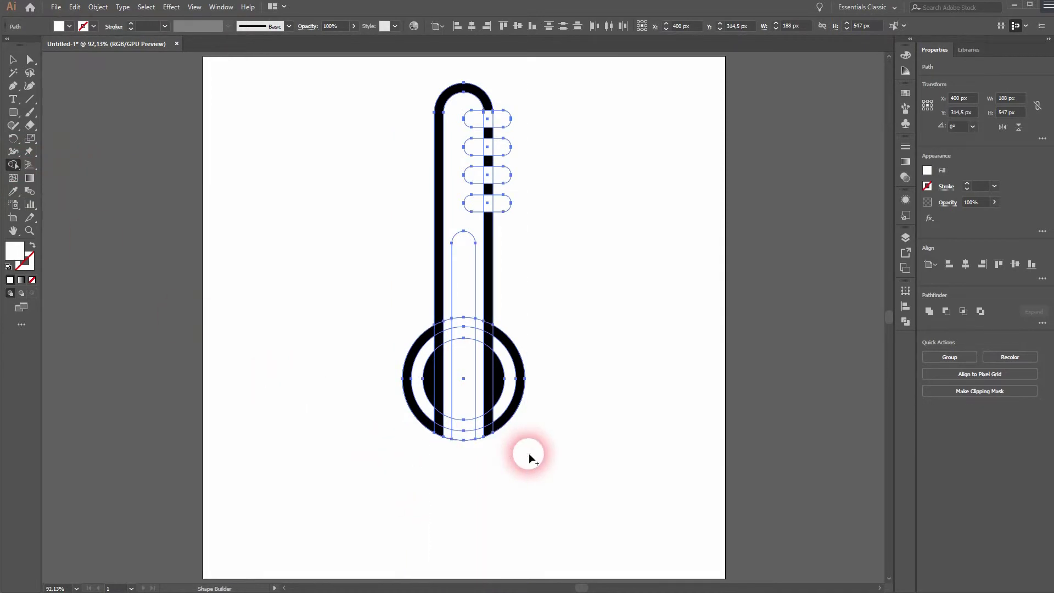
mouse_move(503, 94)
mouse_down()
mouse_move(513, 165)
mouse_move(503, 207)
mouse_up()
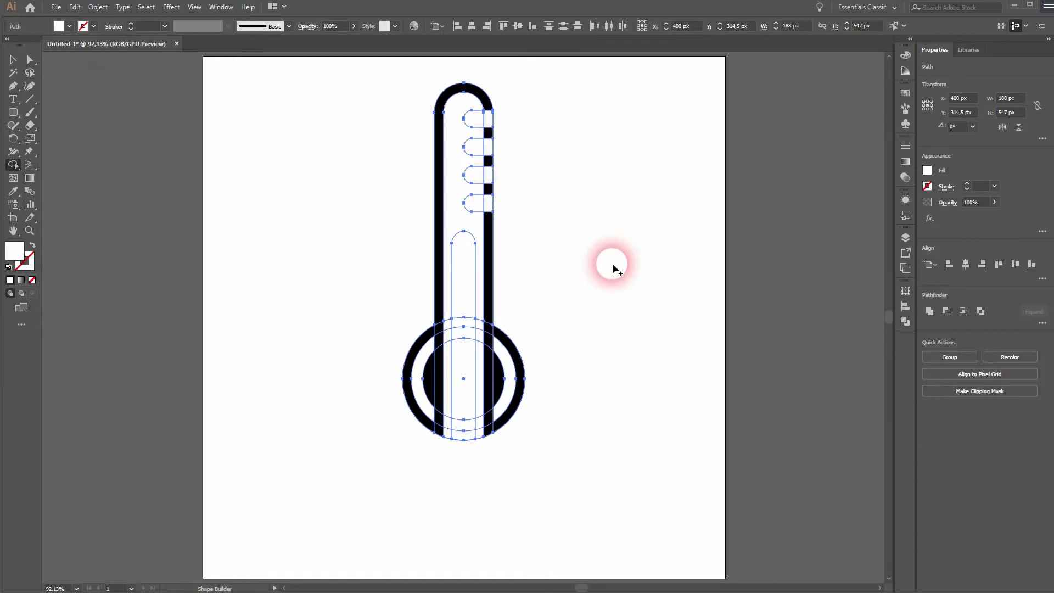
scroll(459, 424, up, 4)
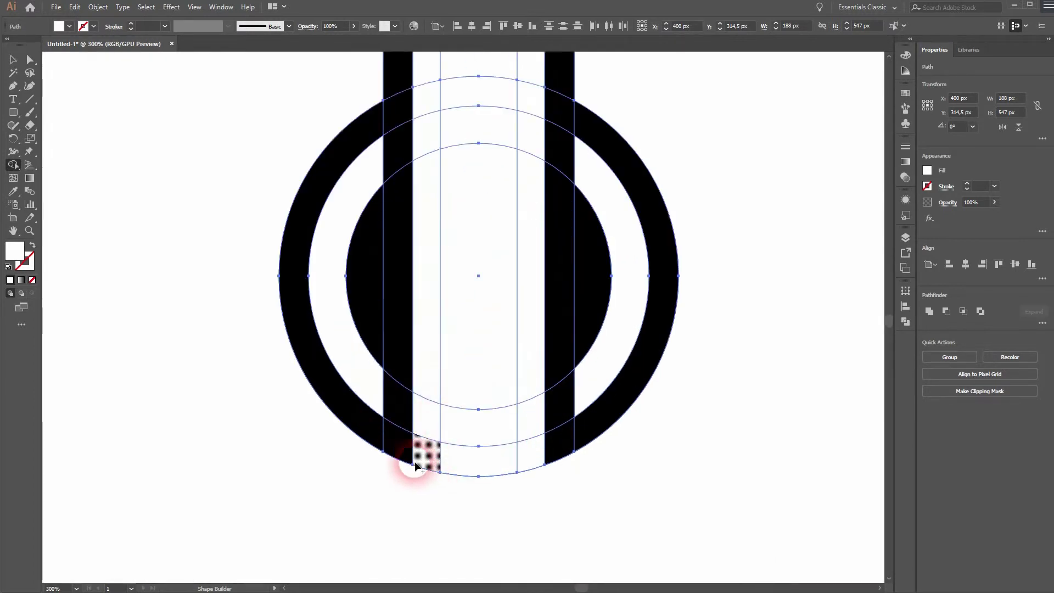
Merge the outer ring, left wall top, crescent and bottom band with Shape Builder
mouse_move(411, 459)
mouse_down()
mouse_move(370, 435)
mouse_move(449, 463)
mouse_move(606, 422)
mouse_move(601, 146)
mouse_move(560, 75)
mouse_up()
mouse_move(406, 67)
mouse_down()
mouse_move(372, 120)
mouse_move(383, 177)
mouse_up()
mouse_move(430, 146)
mouse_down()
mouse_move(357, 188)
mouse_move(435, 143)
mouse_move(426, 134)
mouse_up()
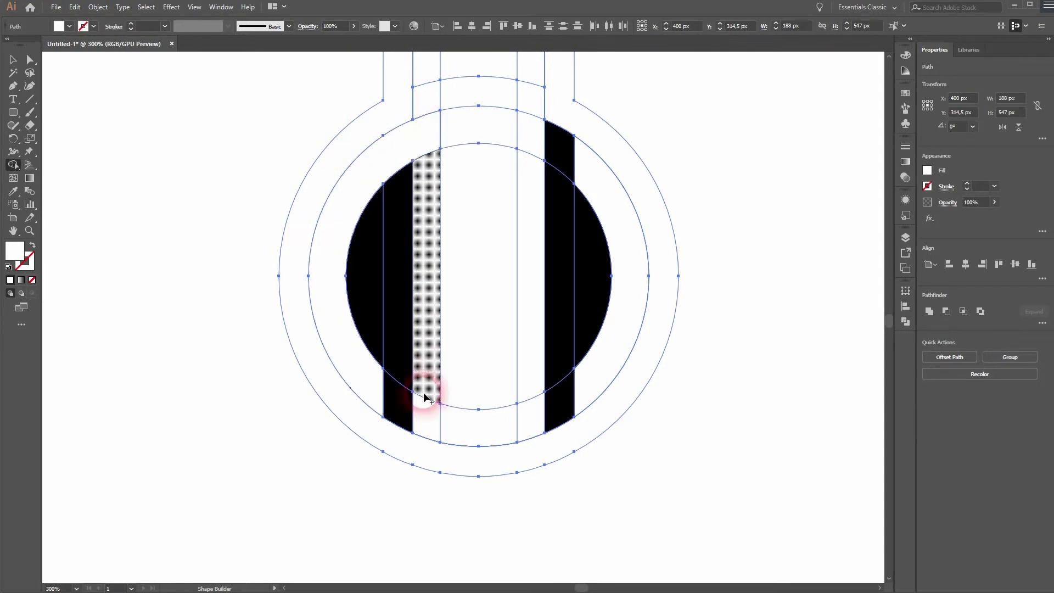
mouse_move(367, 381)
mouse_down()
mouse_move(446, 424)
mouse_move(510, 430)
mouse_move(590, 390)
mouse_move(600, 369)
mouse_move(589, 164)
mouse_move(562, 149)
mouse_move(640, 113)
mouse_move(684, 235)
mouse_move(635, 285)
mouse_move(565, 305)
mouse_move(541, 230)
mouse_move(430, 214)
mouse_move(431, 277)
mouse_up()
scroll(640, 113, up, 5)
Join the ring to the tube wall strips and fuse the tick lobes into the outline
mouse_move(480, 205)
mouse_down()
mouse_move(478, 322)
mouse_move(450, 371)
mouse_move(378, 399)
mouse_move(382, 435)
mouse_move(462, 461)
mouse_move(607, 416)
mouse_up()
drag(670, 134, 572, 501)
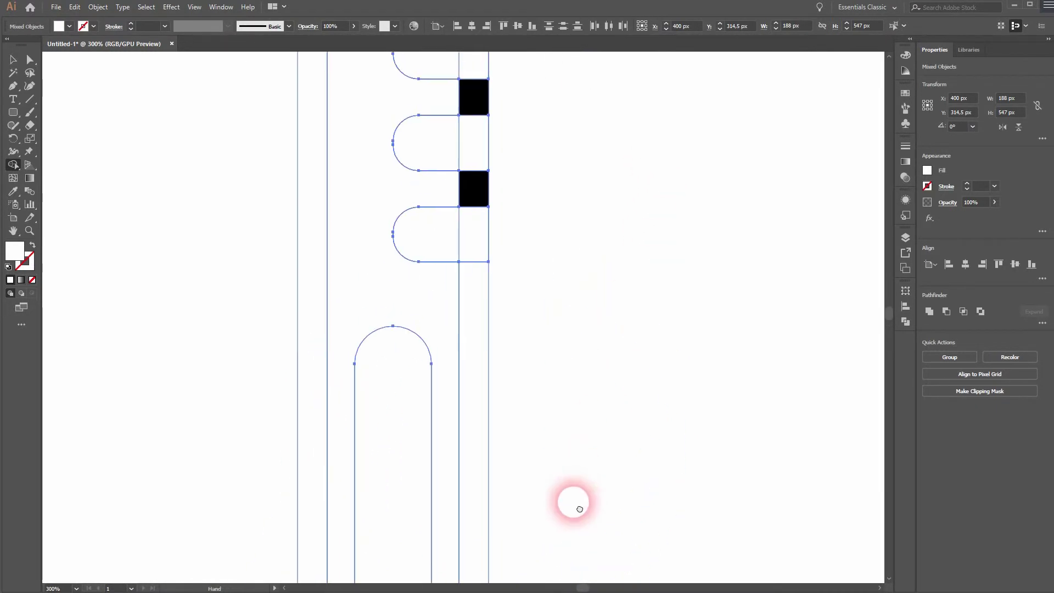
mouse_move(442, 238)
mouse_down()
mouse_move(471, 277)
mouse_move(471, 149)
mouse_move(449, 144)
mouse_move(472, 127)
mouse_move(465, 53)
mouse_move(459, 163)
mouse_up()
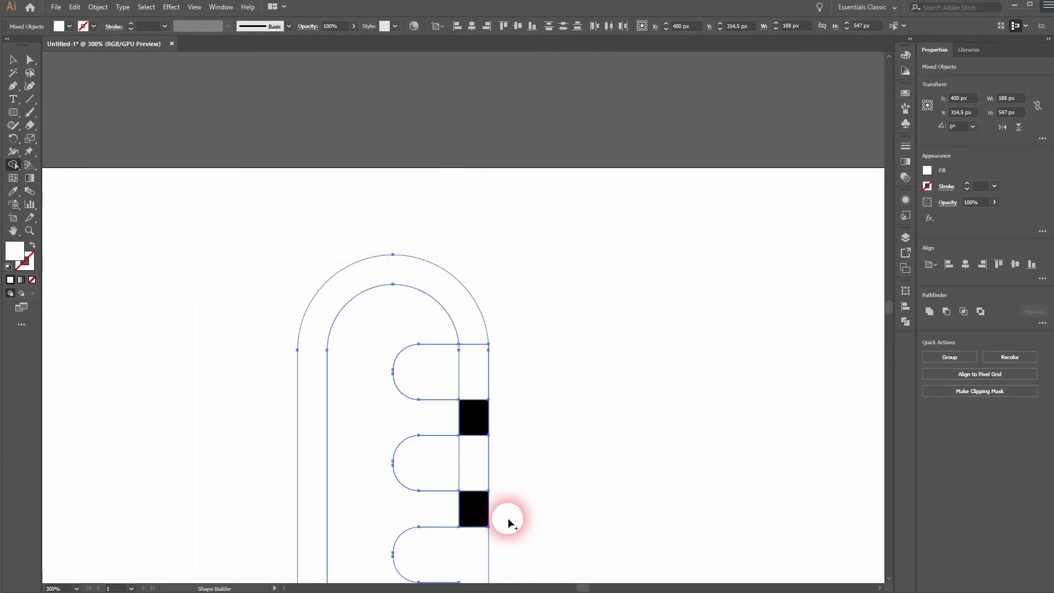
mouse_move(475, 537)
mouse_down()
mouse_move(444, 409)
mouse_move(478, 447)
mouse_move(463, 383)
mouse_move(481, 359)
mouse_up()
scroll(582, 443, down, 3)
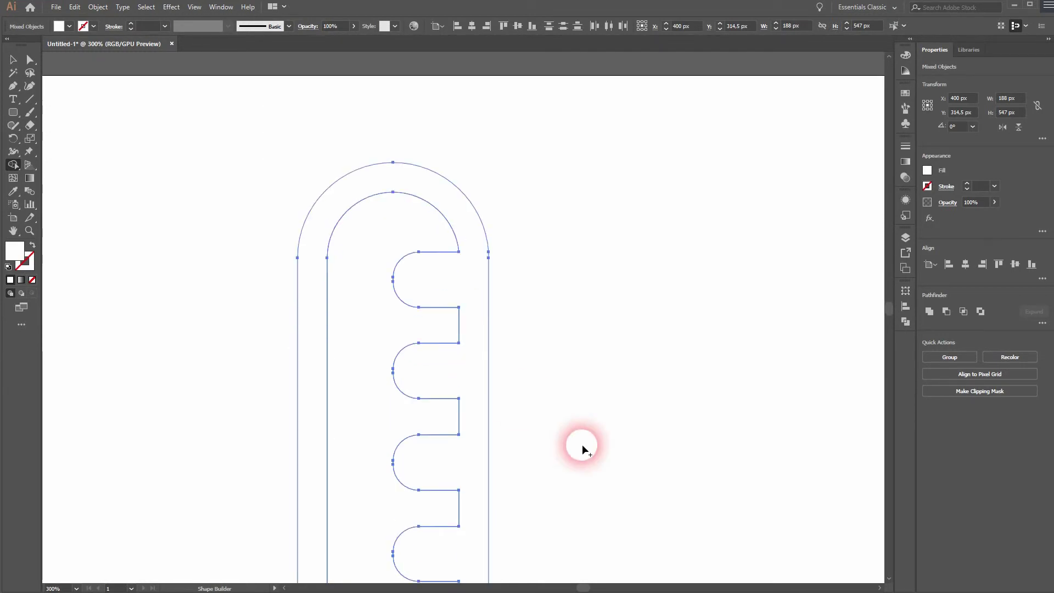
Fill the inner tube and bulb shape with black
key(ctrl+0)
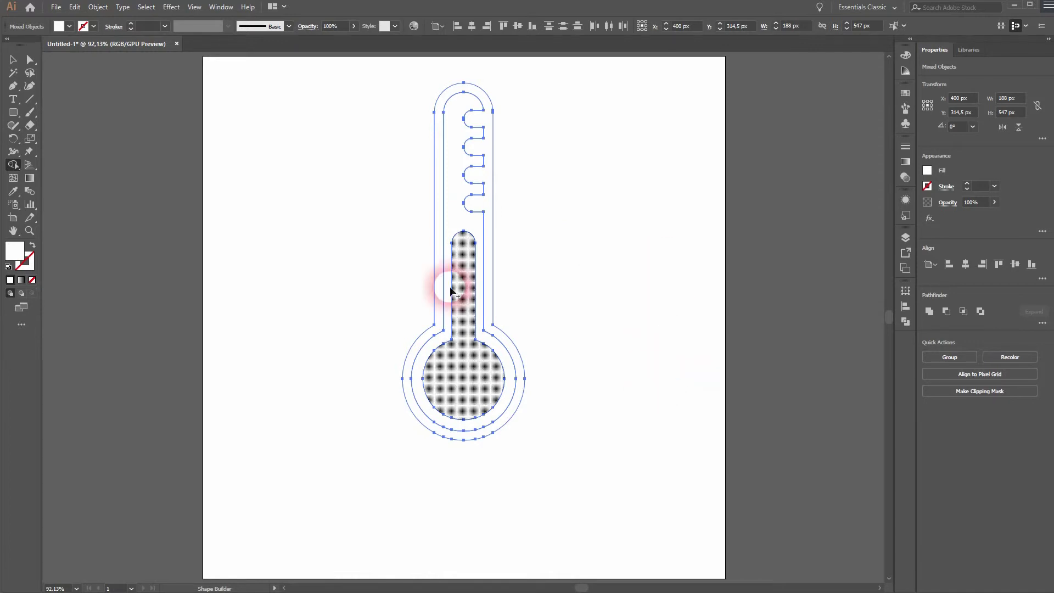
click(13, 60)
click(266, 277)
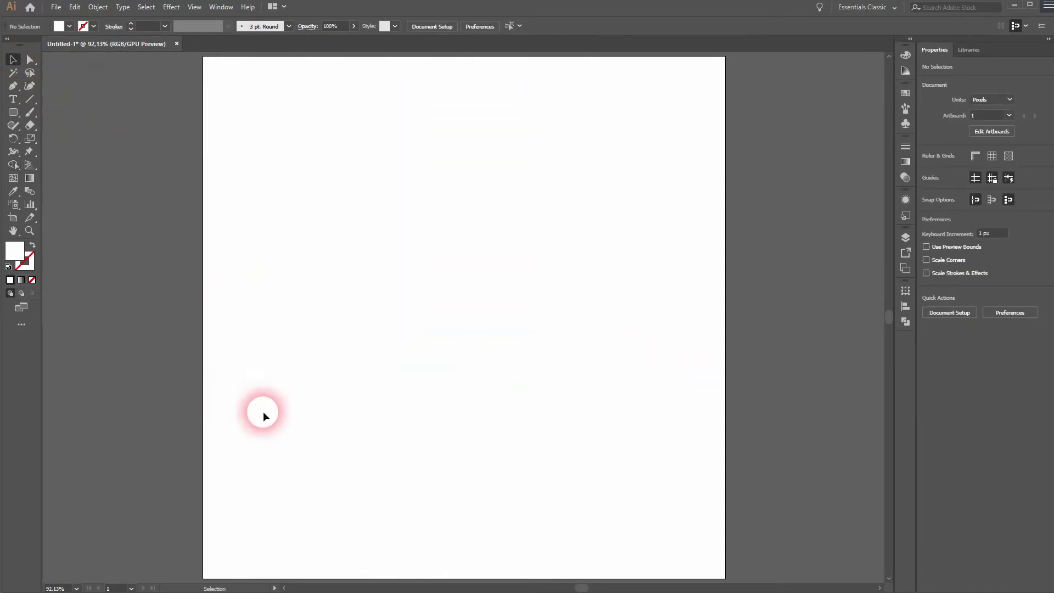
click(425, 373)
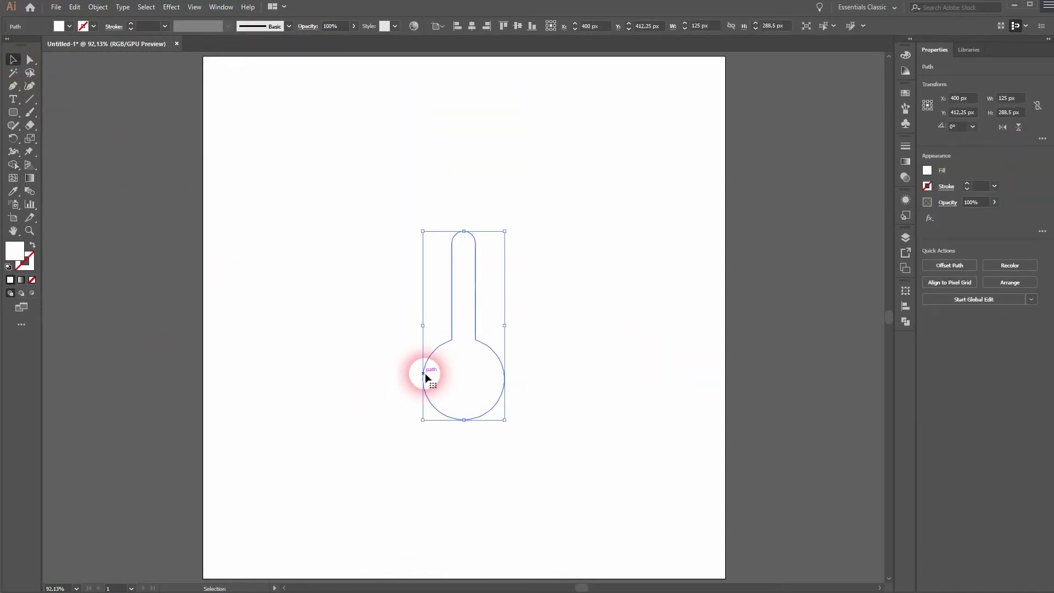
click(63, 29)
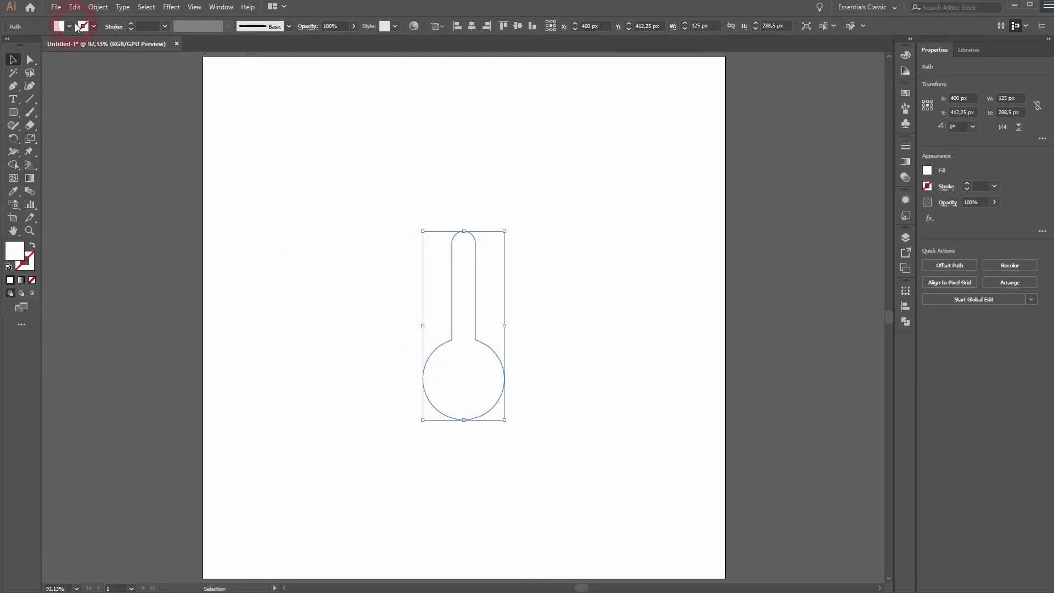
click(62, 29)
click(41, 53)
click(251, 357)
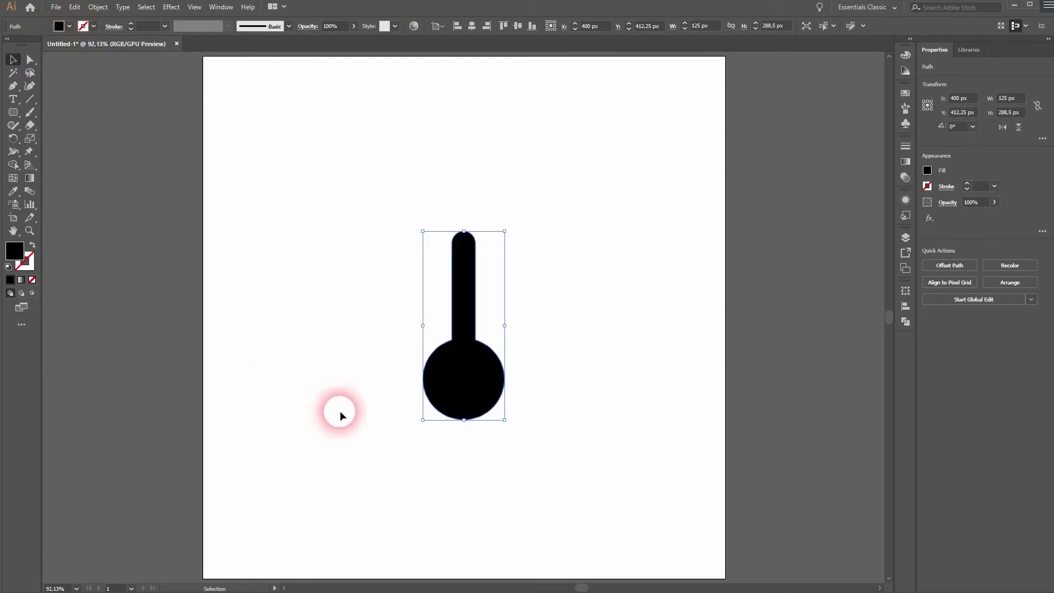
click(354, 411)
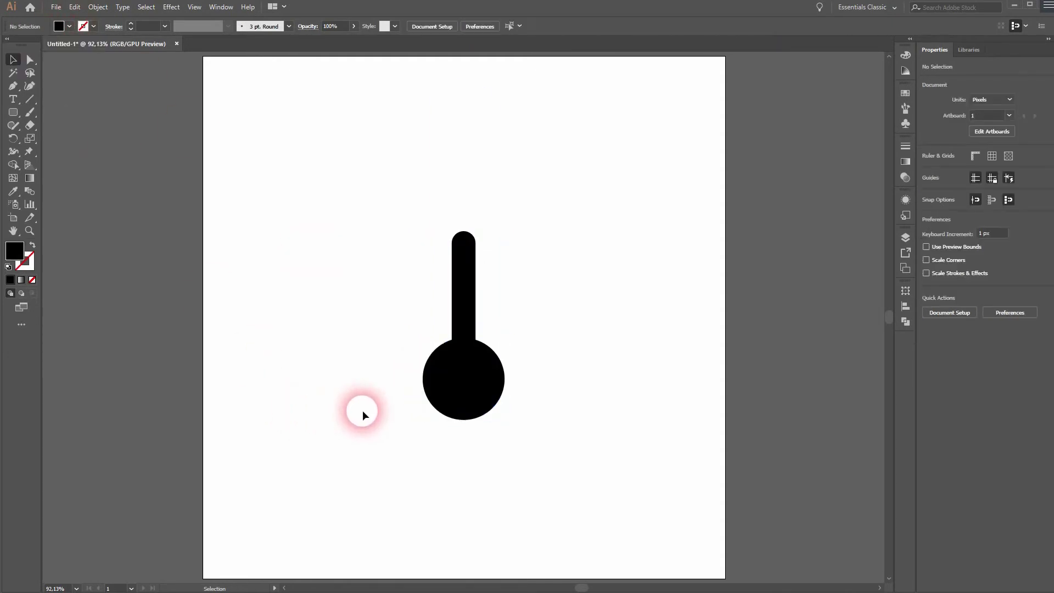
Fill the thermometer outline shape with black
click(404, 396)
click(70, 28)
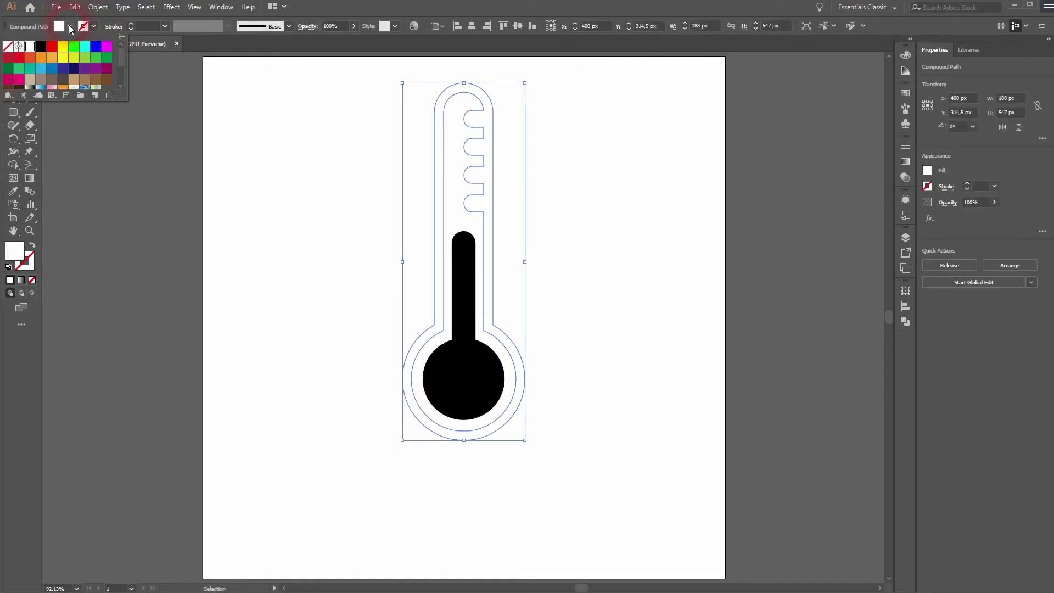
click(44, 48)
click(259, 358)
click(259, 358)
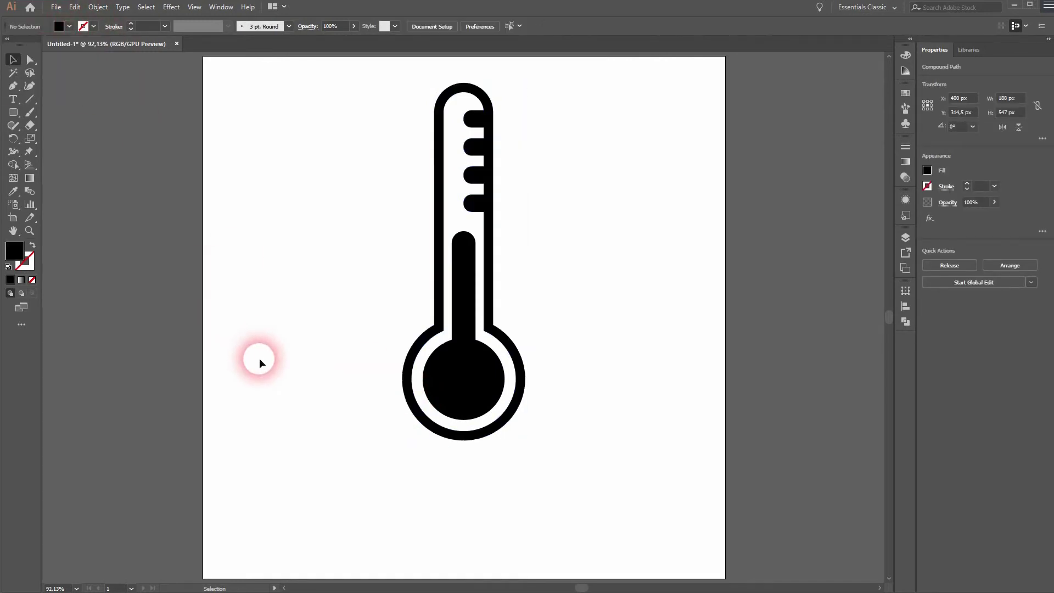
Group all thermometer parts and centre the group vertically on the artboard
drag(339, 483, 578, 170)
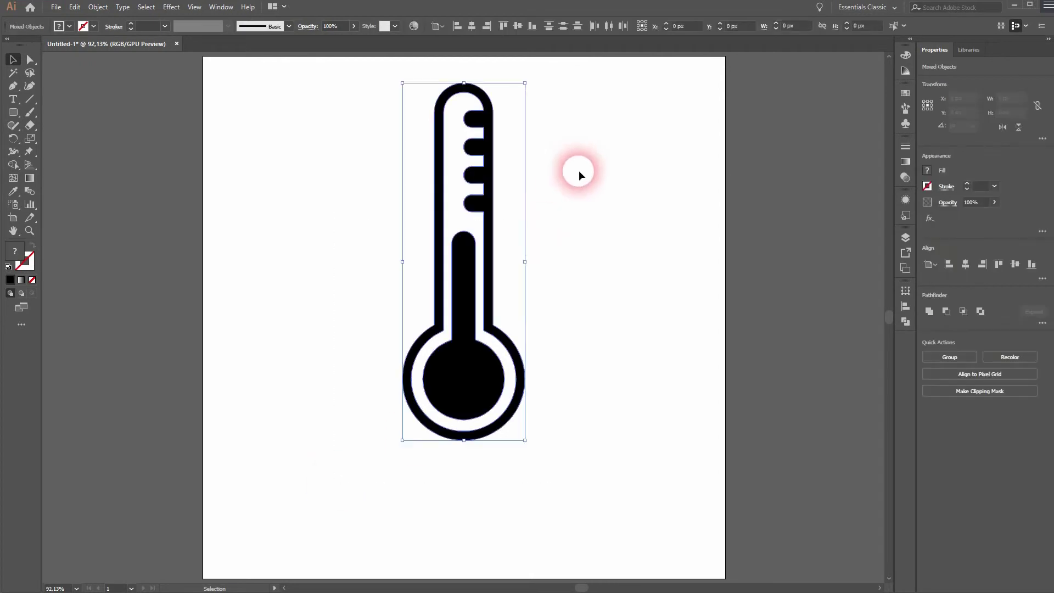
right_click(485, 201)
click(524, 265)
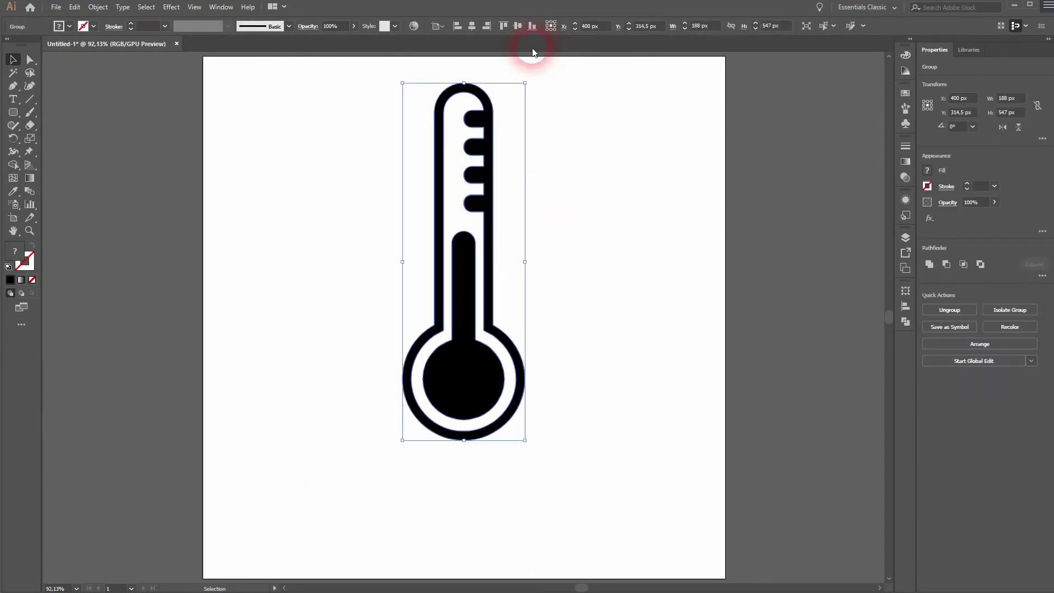
click(517, 26)
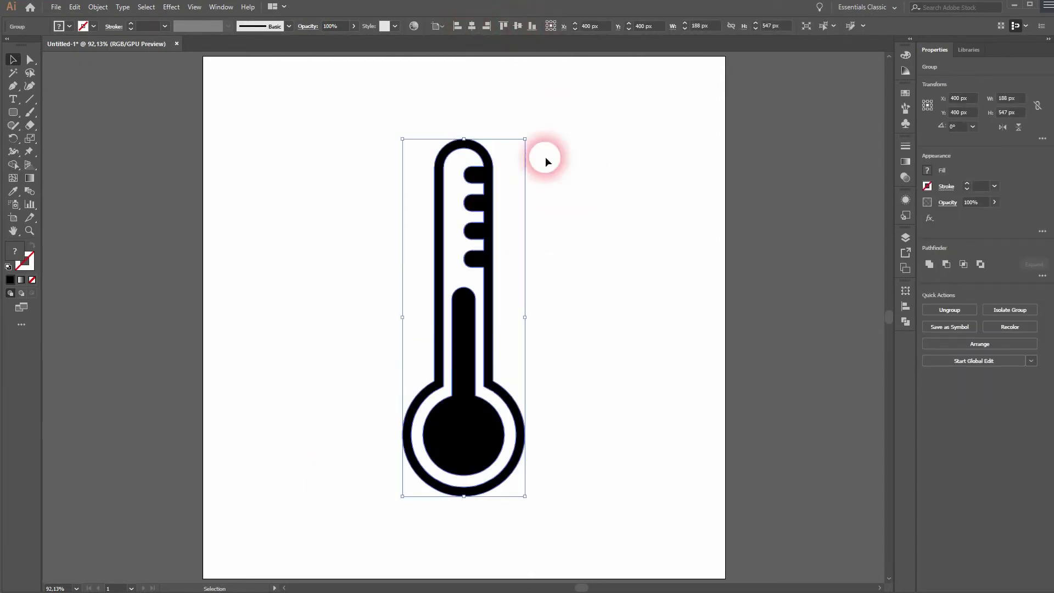
click(591, 276)
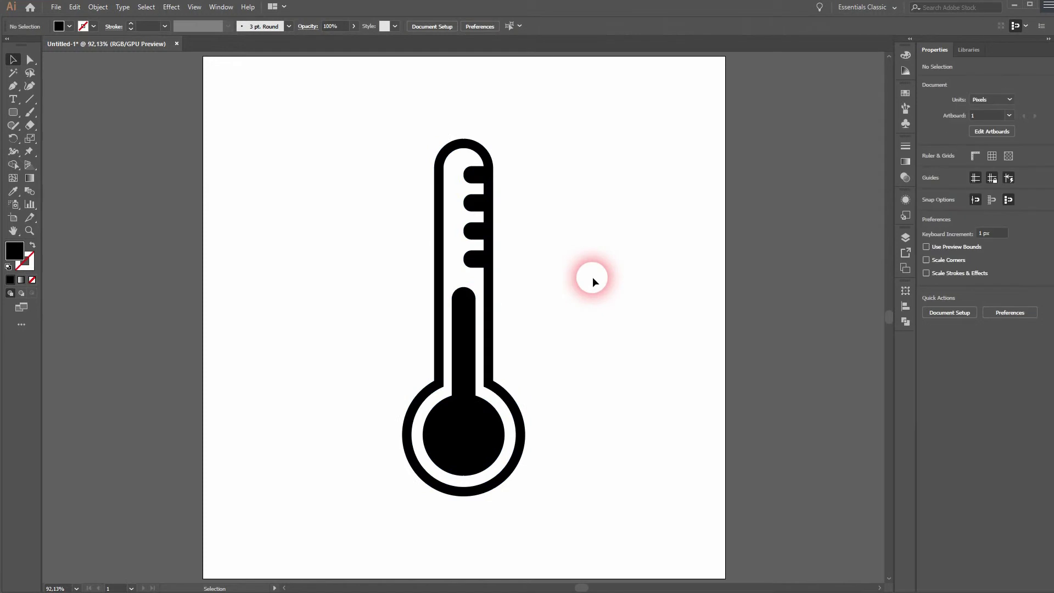
click(13, 112)
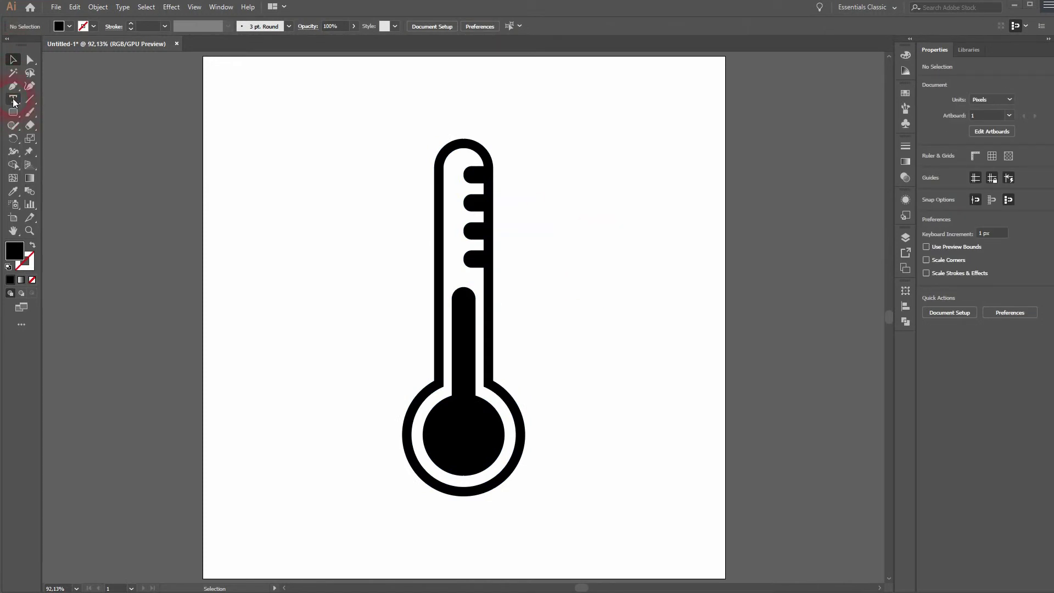
Place a letter 'F' beside the thermometer's top and scale it to about 168.72 pt
drag(13, 100, 103, 182)
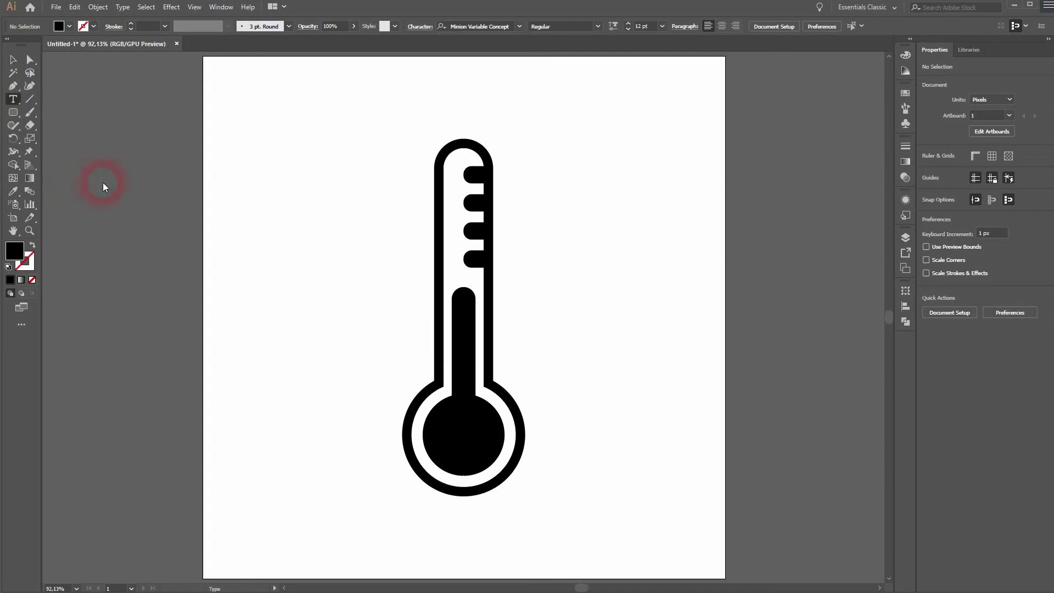
click(576, 167)
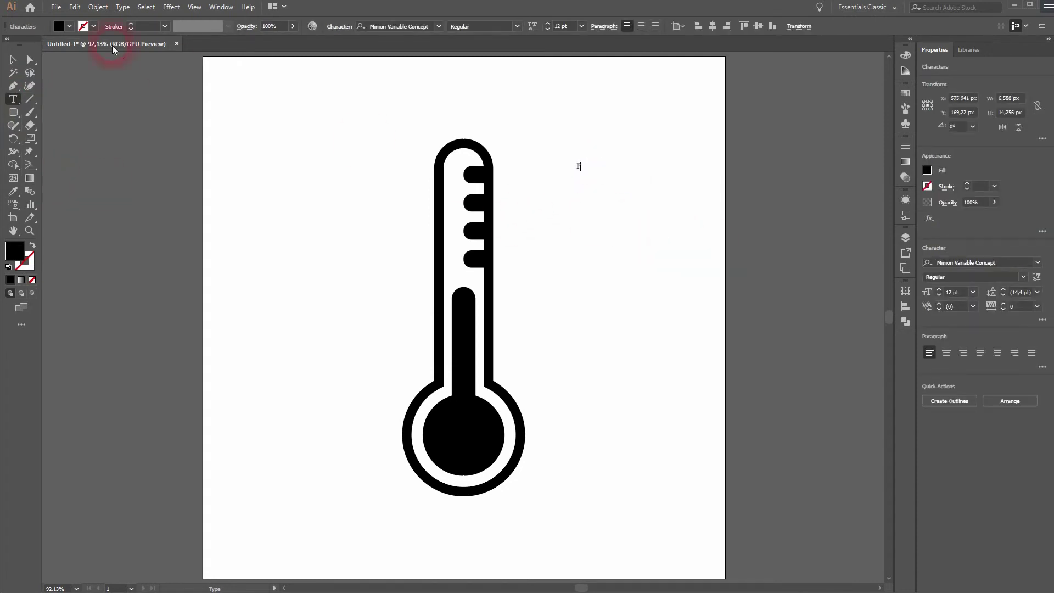
click(13, 59)
drag(580, 163, 669, 104)
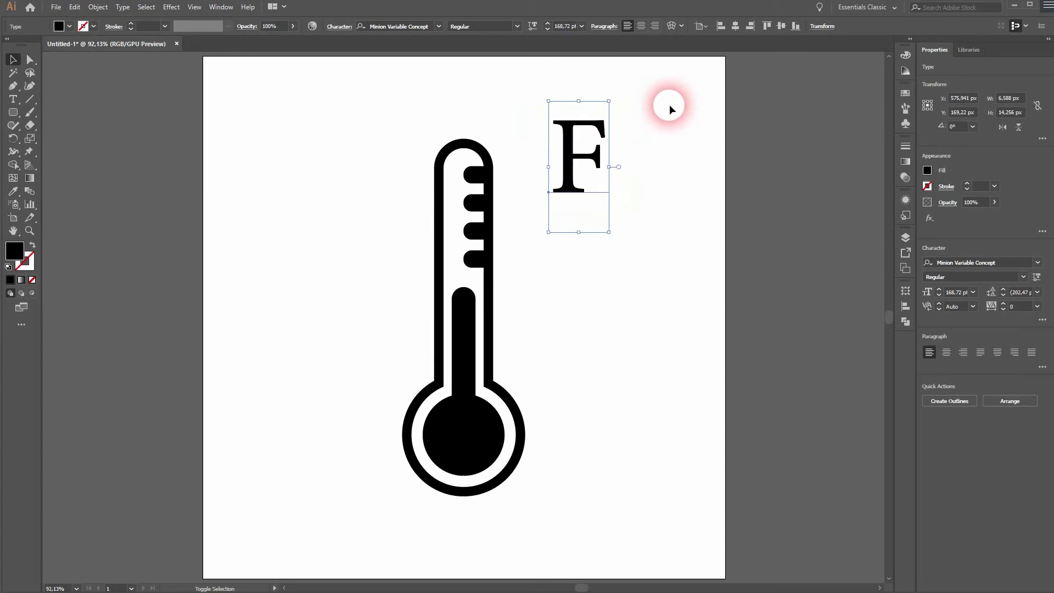
Set the F's font to Myriad Variable Concept
click(1038, 263)
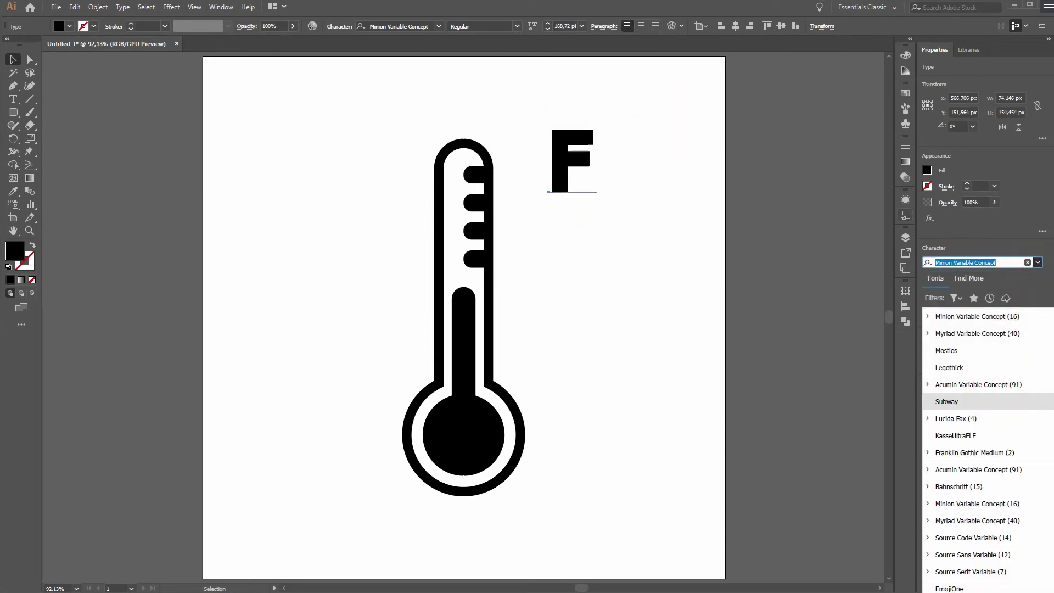
click(949, 335)
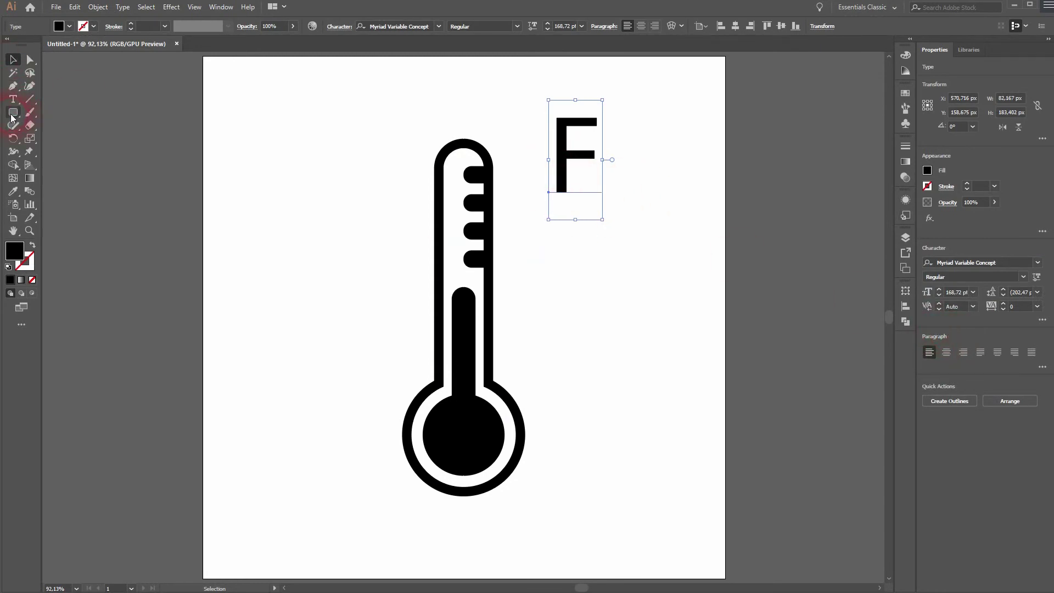
drag(12, 117, 60, 139)
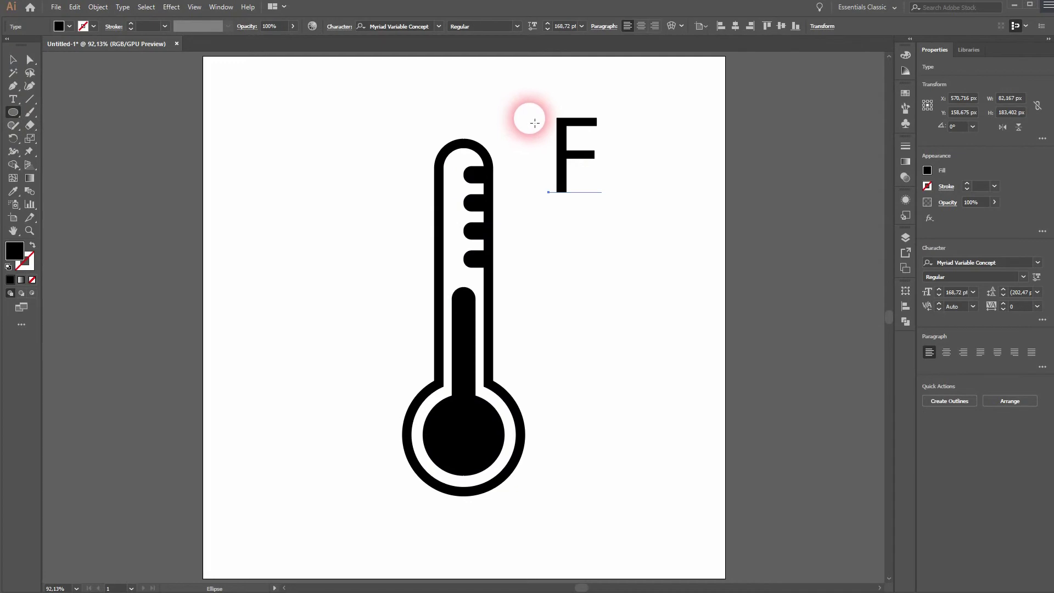
Draw a 27 px circle beside the F with no fill and a black stroke
drag(531, 125, 548, 140)
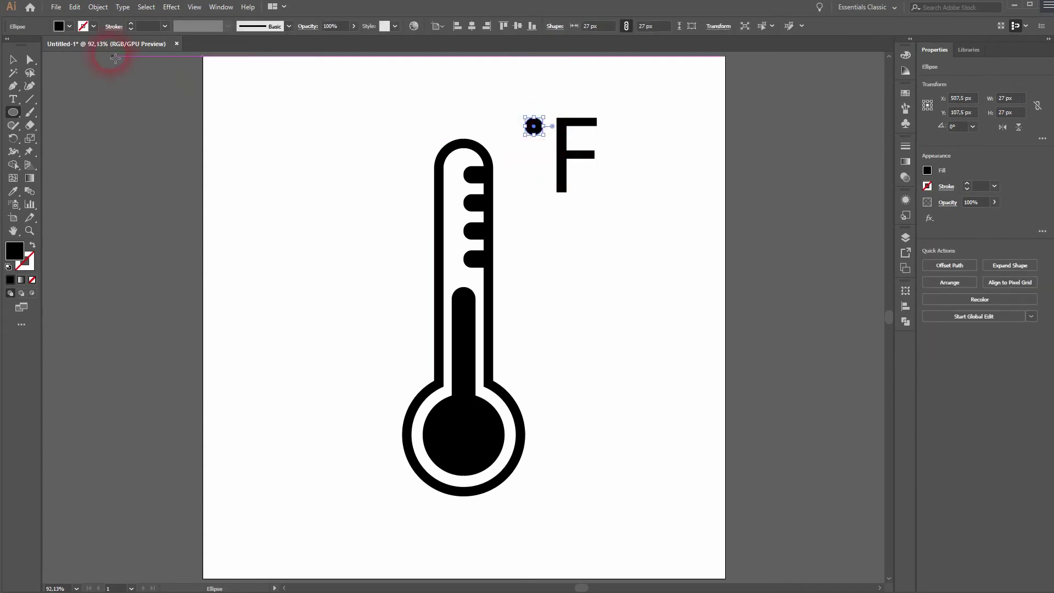
click(59, 26)
click(9, 46)
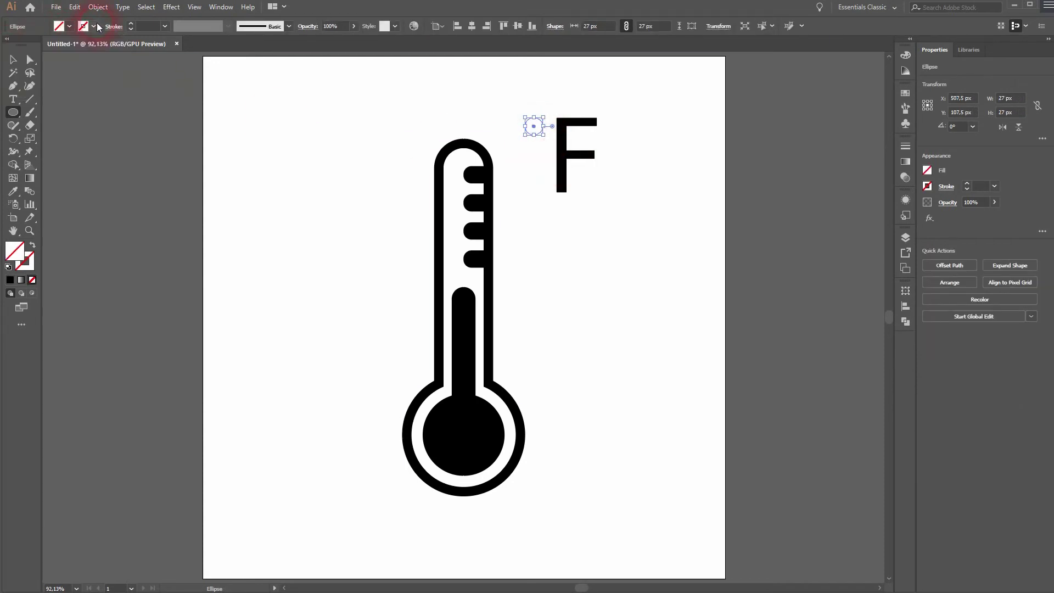
click(46, 49)
click(294, 230)
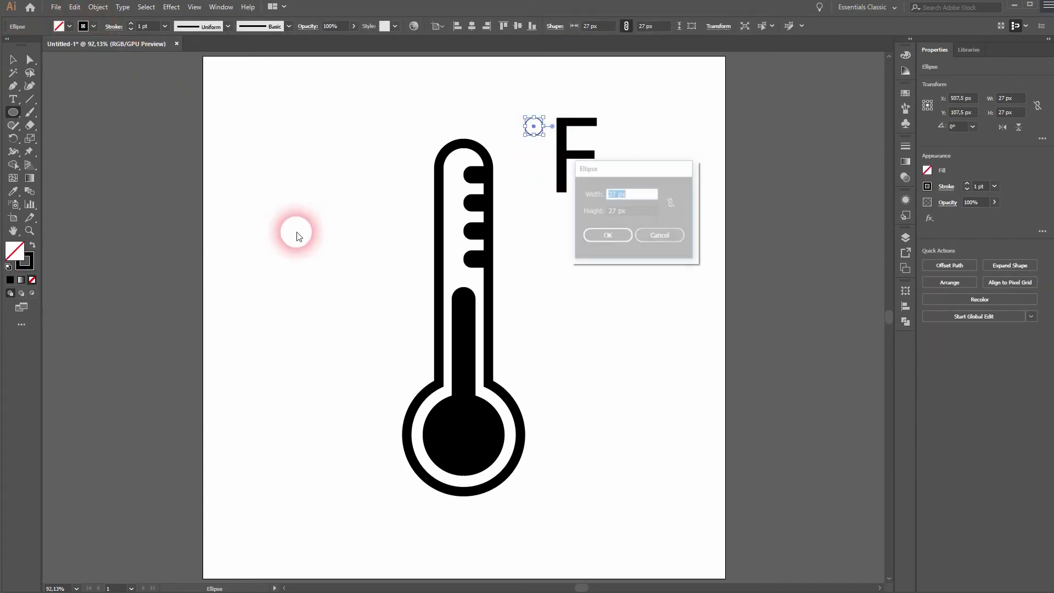
click(660, 236)
click(13, 59)
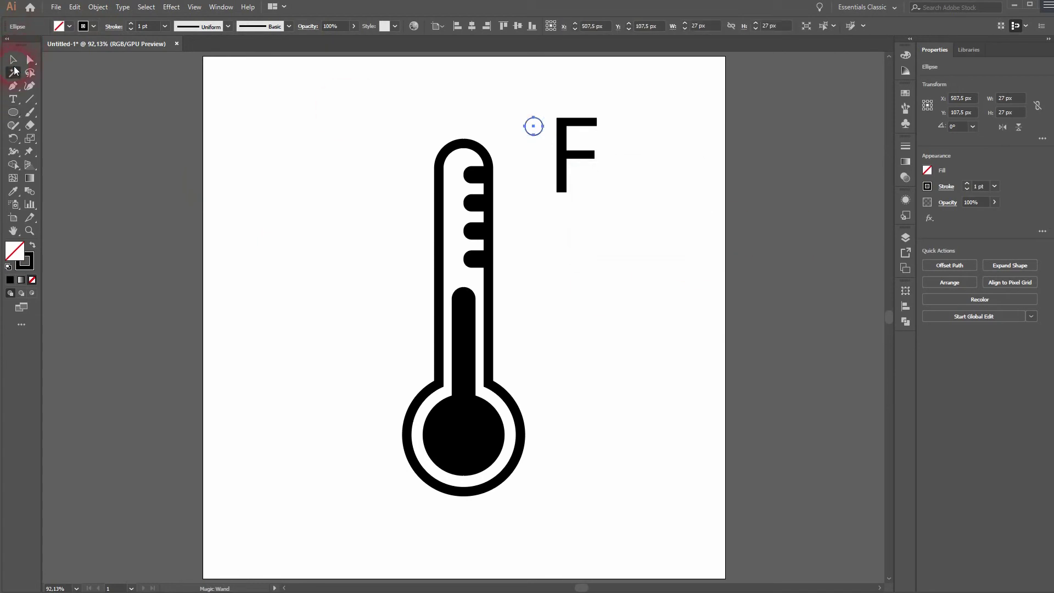
click(169, 134)
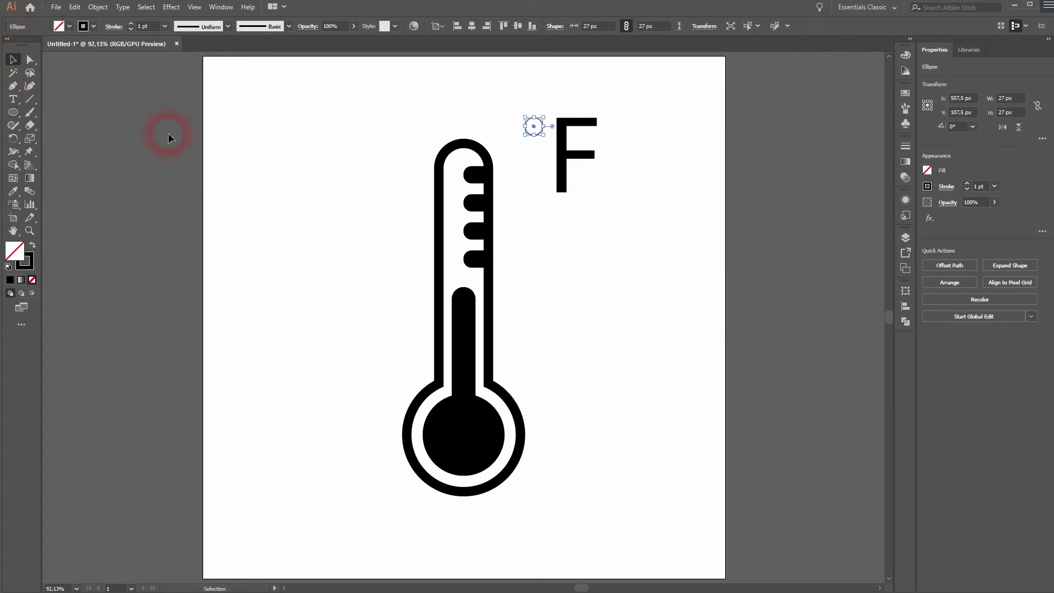
Thicken the circle's stroke to 4 pt and nudge it right toward the F
click(540, 131)
click(130, 25)
click(658, 308)
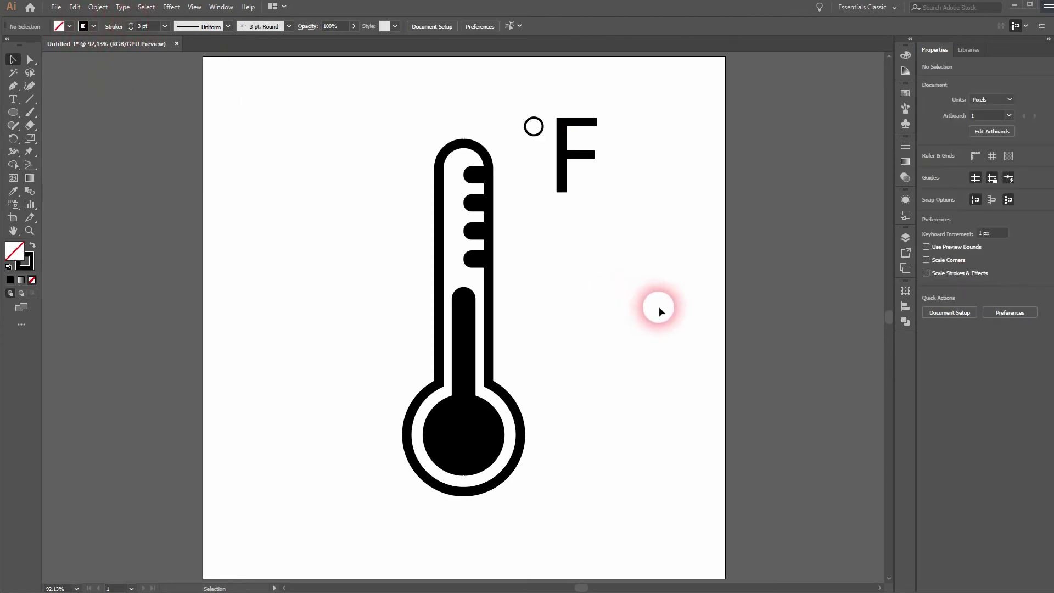
click(542, 127)
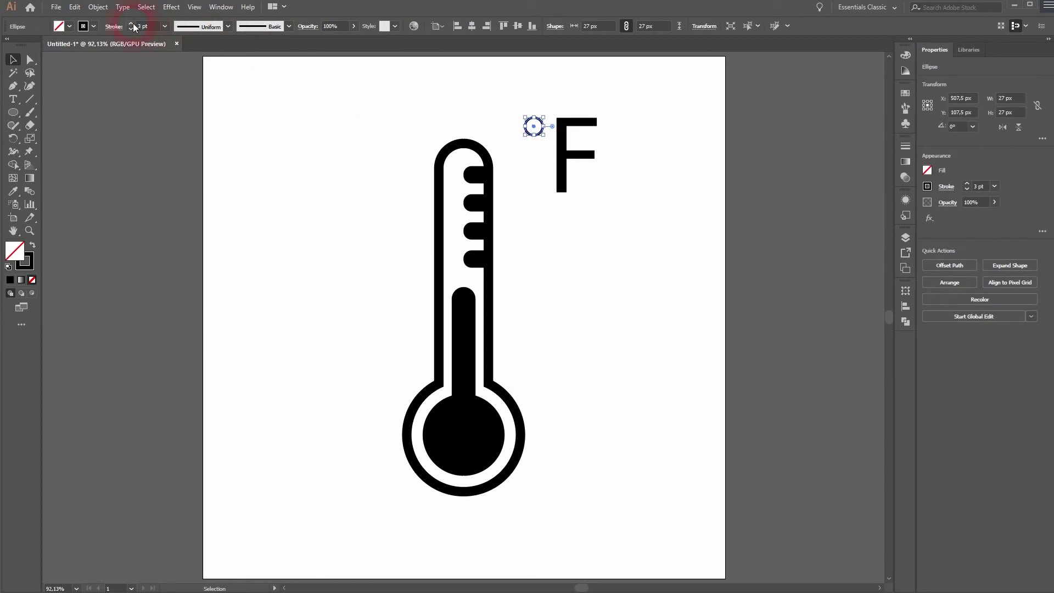
key(Right)
key(Right)
key(Right)
key(Right)
key(Right)
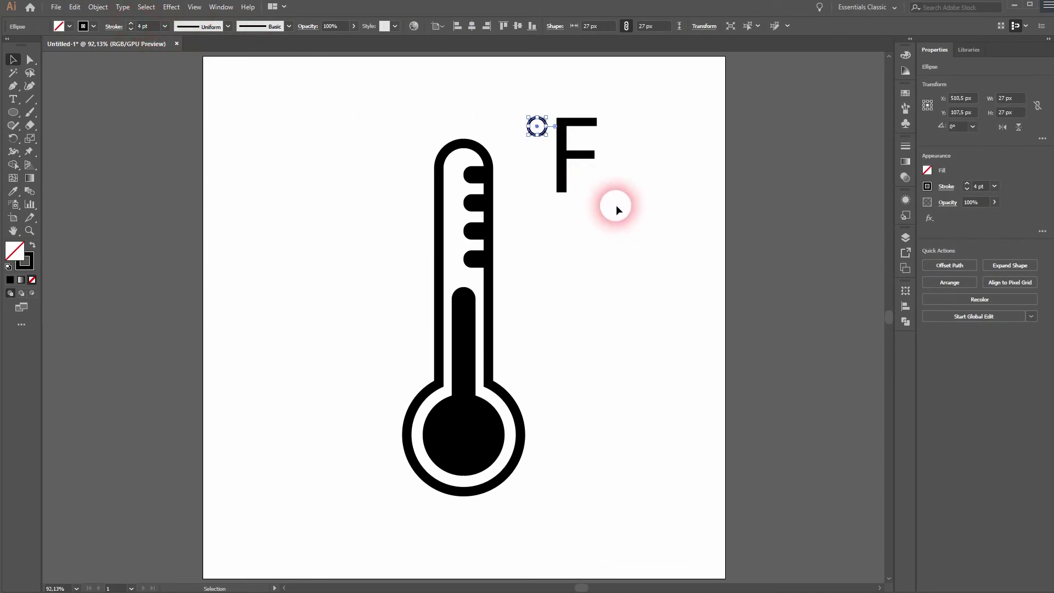
click(557, 219)
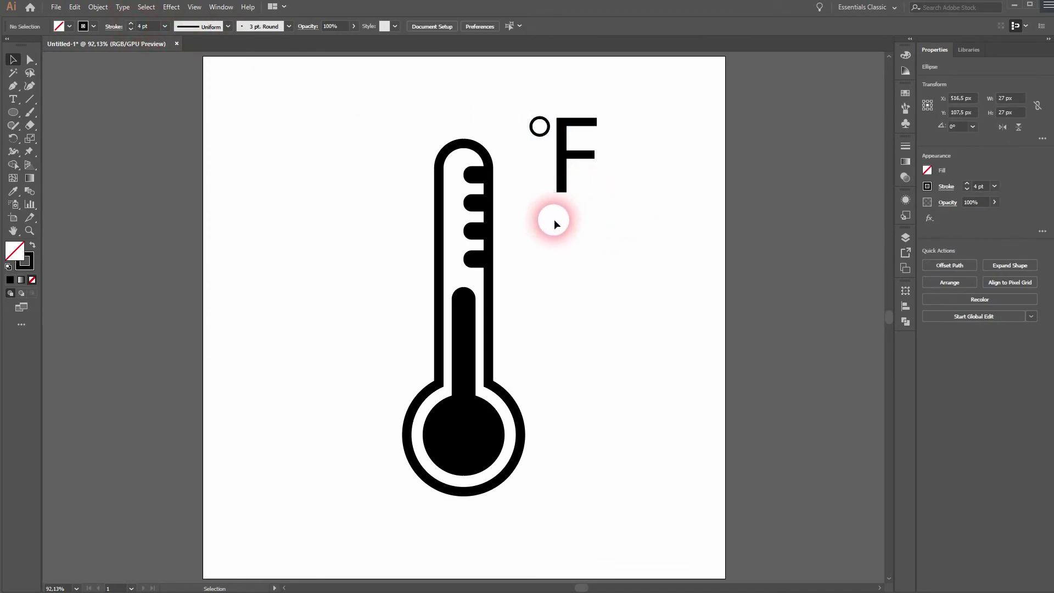
Move the circle and F together next to the thermometer tube
drag(536, 225, 630, 88)
key(shift+Left)
key(shift+Left)
key(shift+Left)
key(shift+Left)
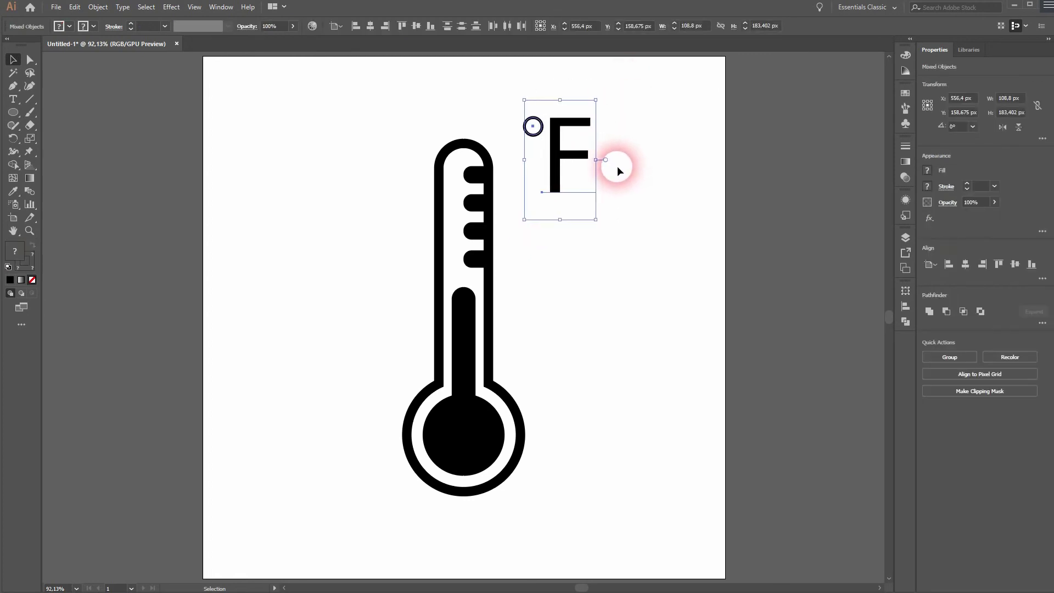
key(shift+Left)
key(shift+Left)
key(shift+Left)
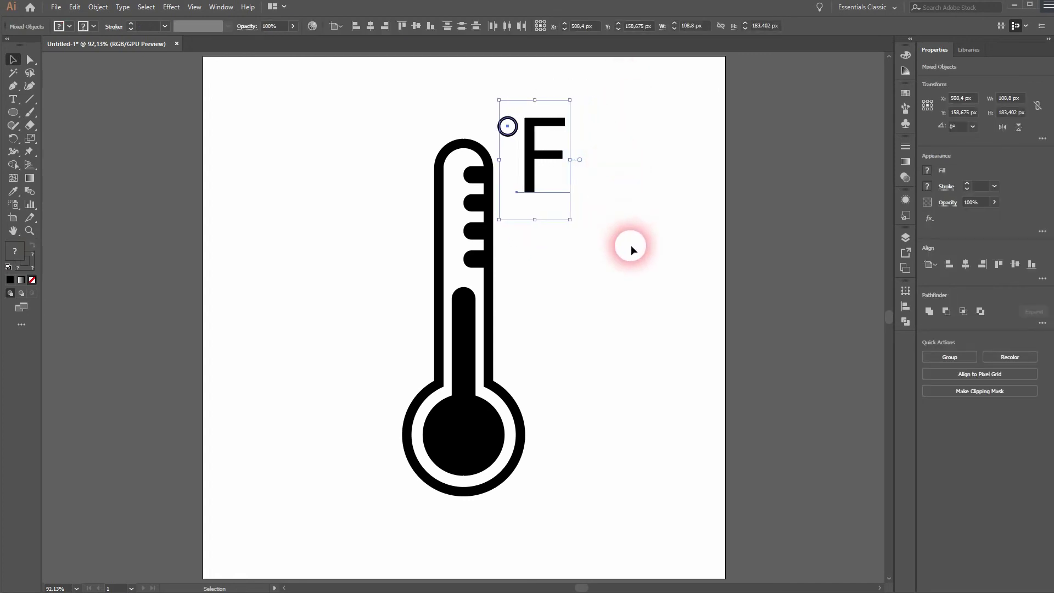
click(631, 244)
drag(516, 212, 576, 117)
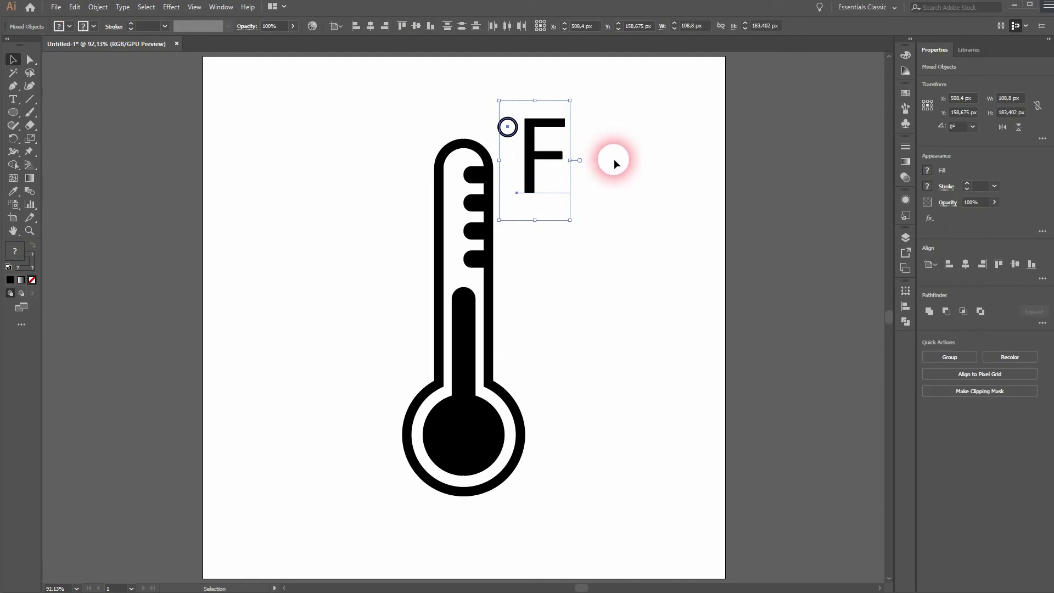
key(shift+Down)
key(shift+Down)
key(shift+Down)
key(shift+Down)
key(shift+Down)
key(shift+Down)
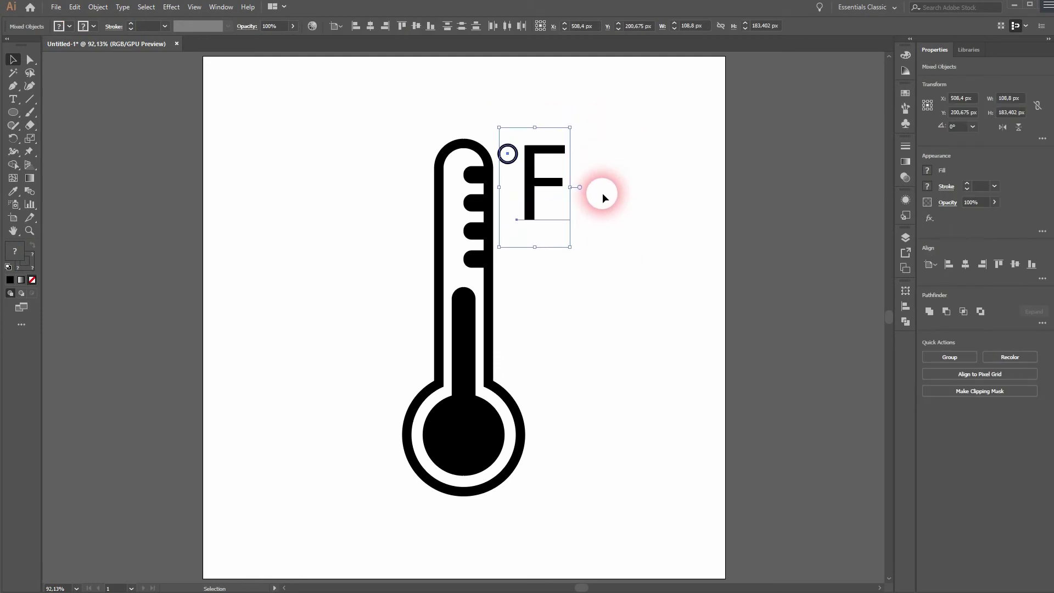
key(Right)
key(Right)
key(Right)
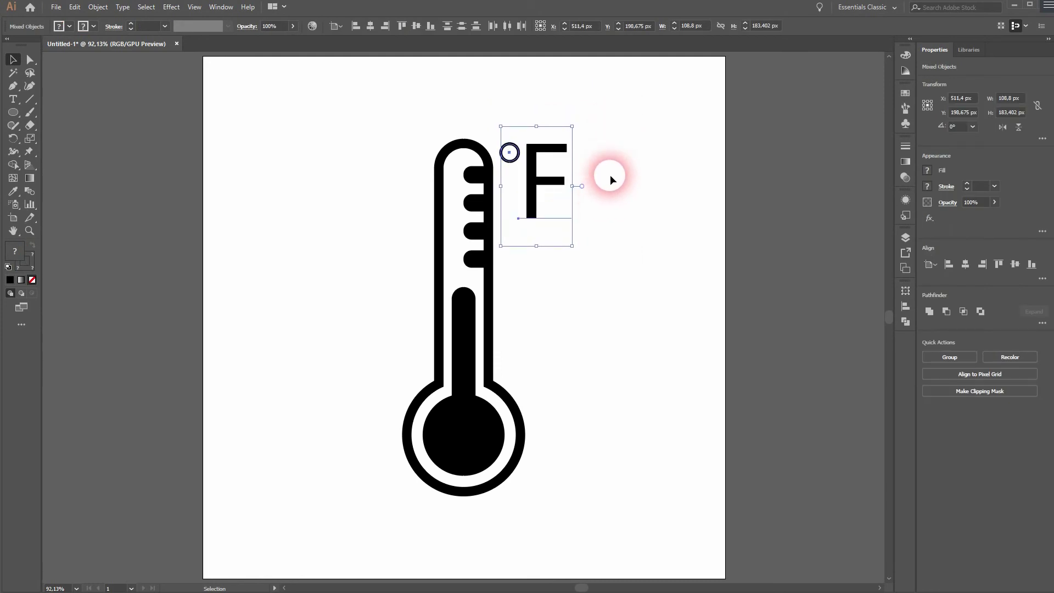
Add a horizontal guide at the thermometer's top and raise the °F to meet it
key(ctrl+r)
drag(384, 61, 361, 138)
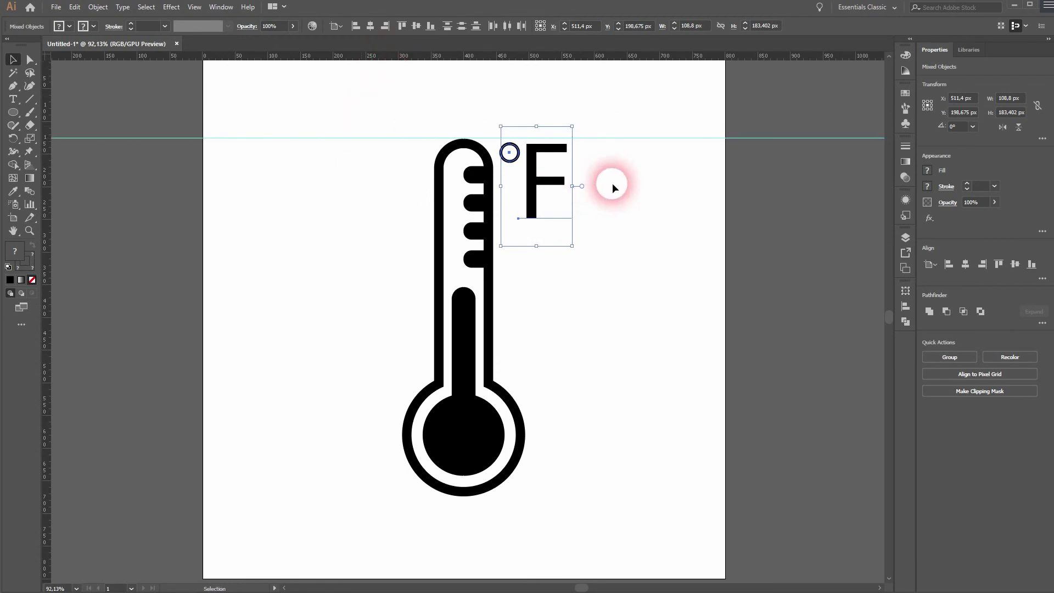
key(Up)
key(Up)
key(Up)
key(Up)
key(Up)
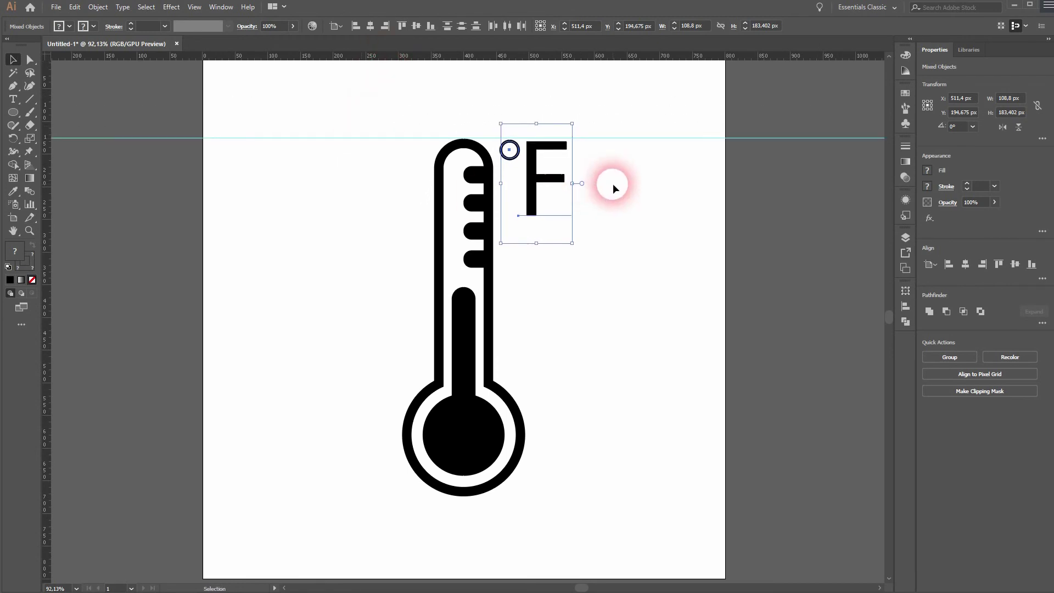
key(Up)
key(Up)
key(Up)
key(Up)
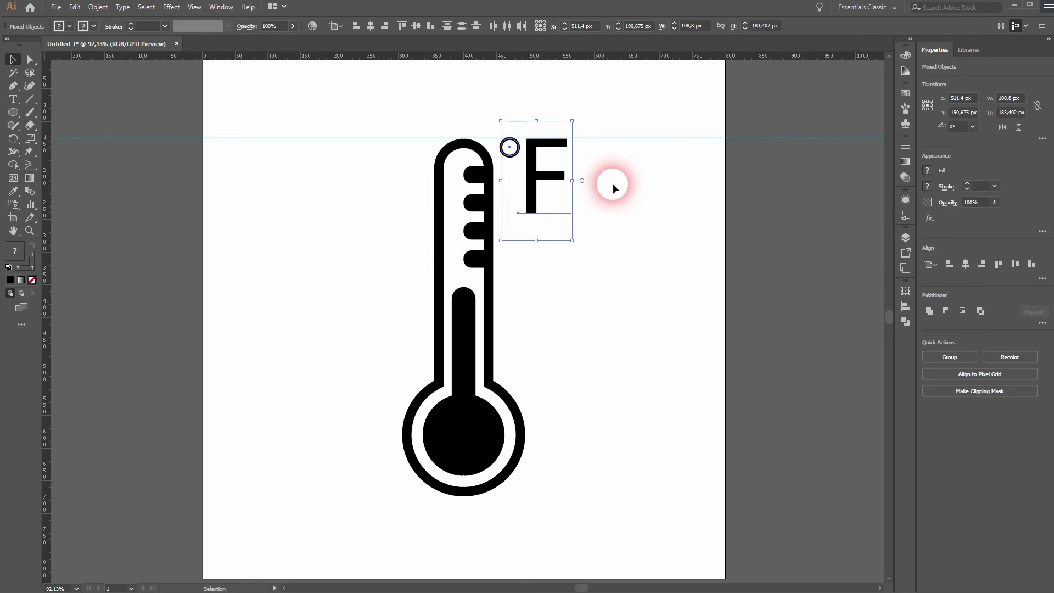
click(612, 184)
click(512, 153)
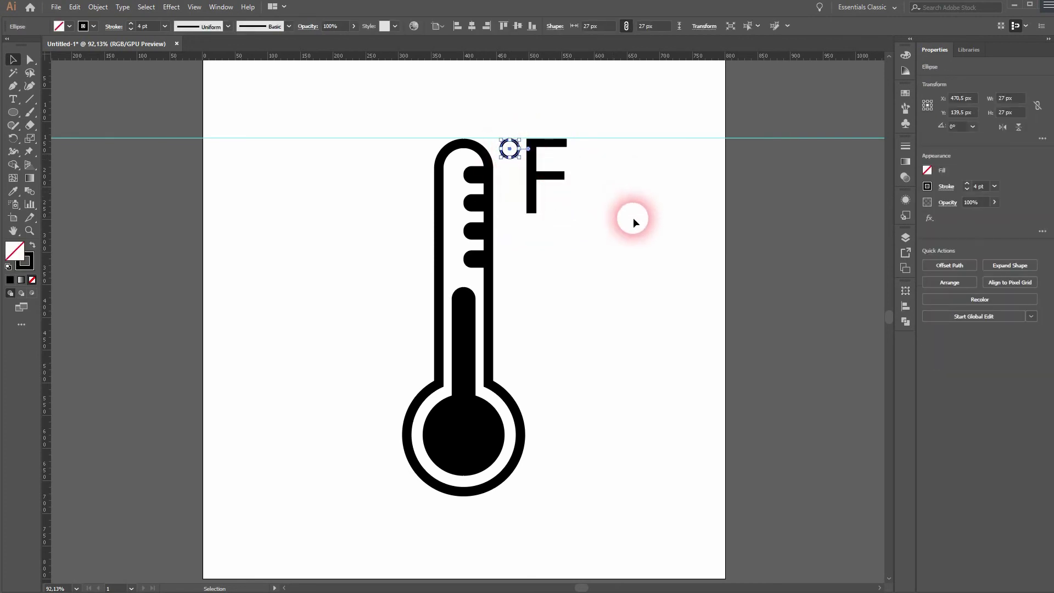
click(618, 212)
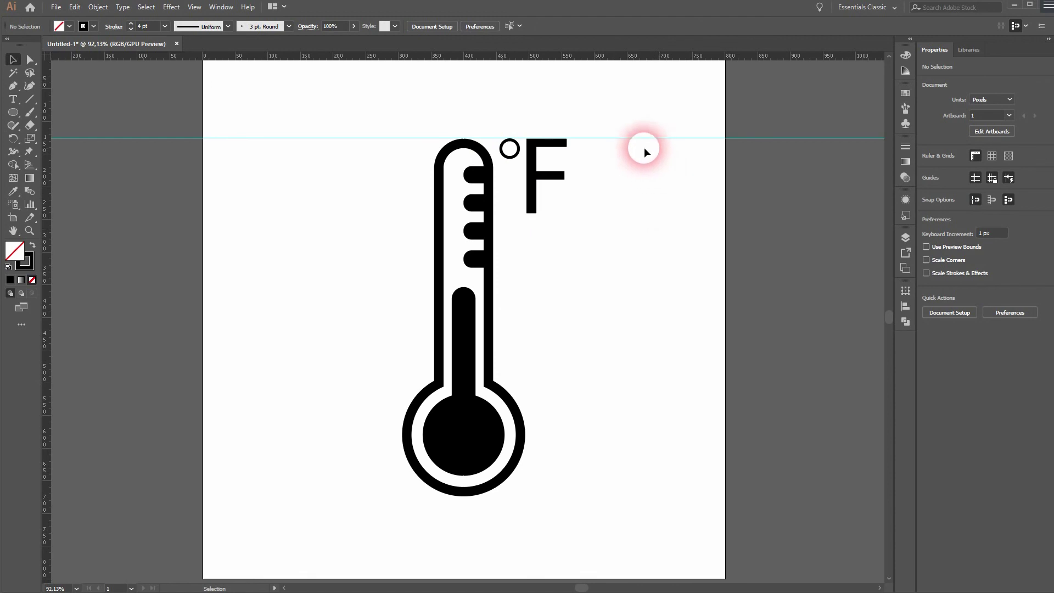
Clear all guides from the canvas via View > Guides
click(189, 8)
mouse_move(347, 400)
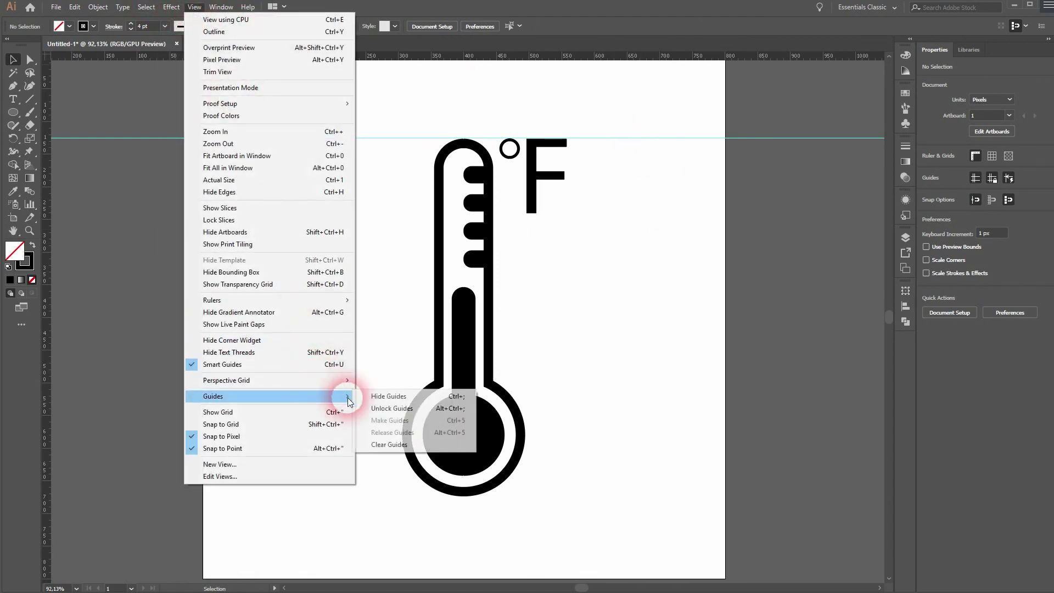
click(434, 444)
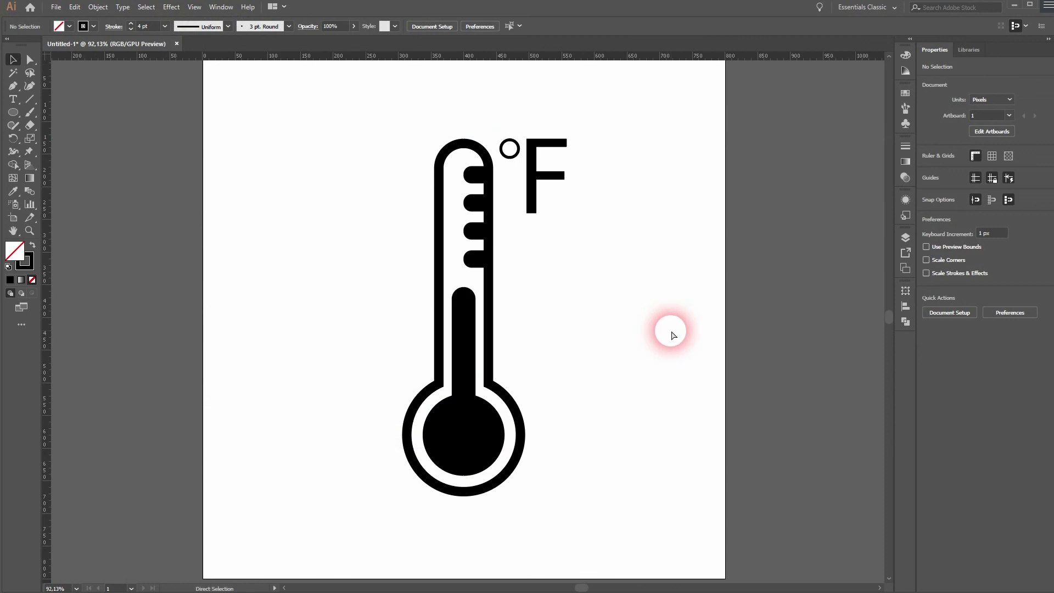
Group the thermometer and the °F label into one object
drag(353, 496, 618, 159)
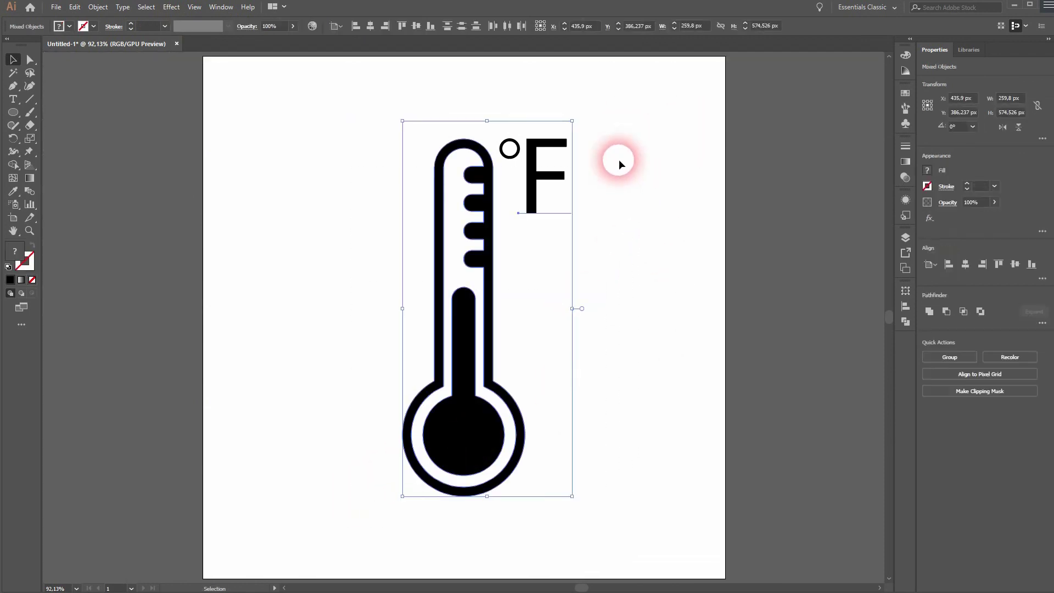
right_click(535, 172)
click(615, 241)
click(670, 294)
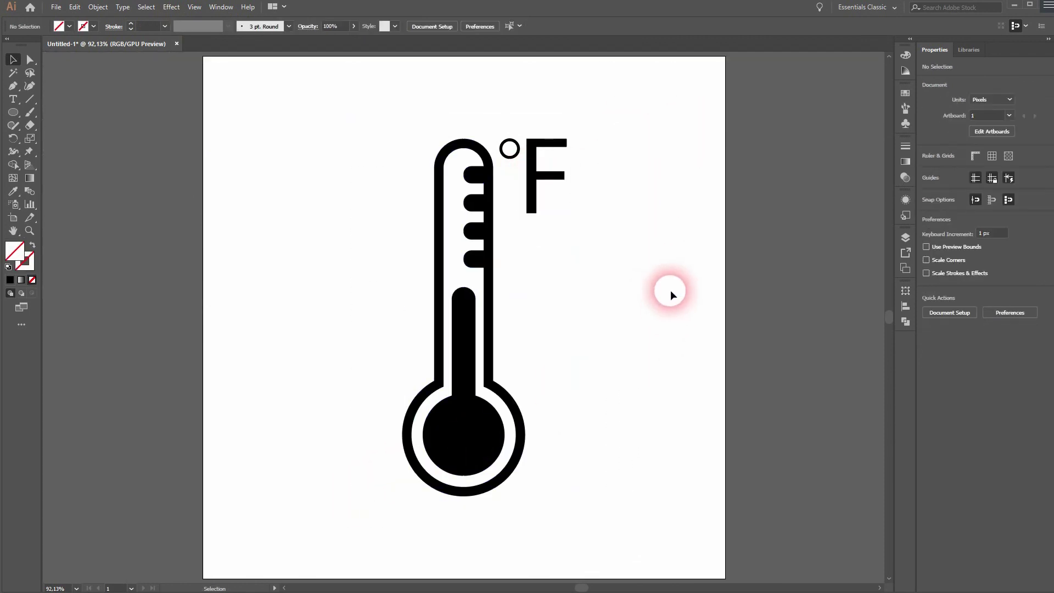